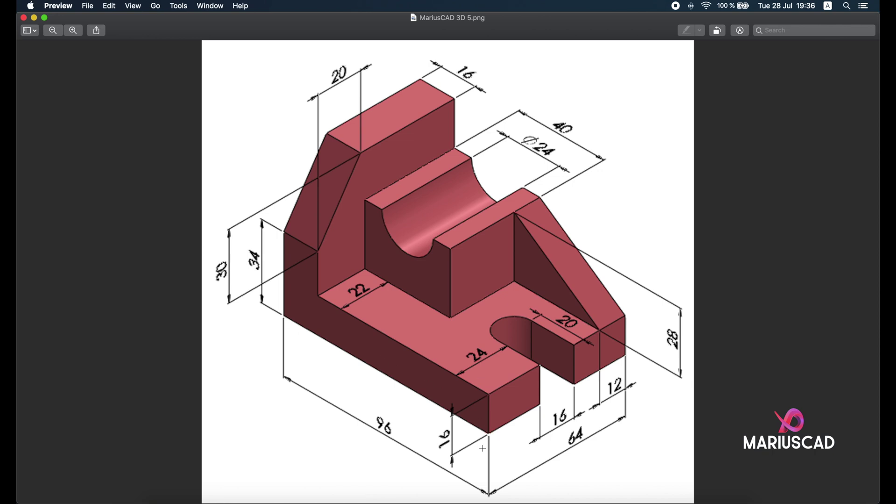
# - Minimize the MariusCAD 3D 5.png reference to reveal the empty YouTube 3D 5.dwg drawing
pyautogui.click(34, 17)
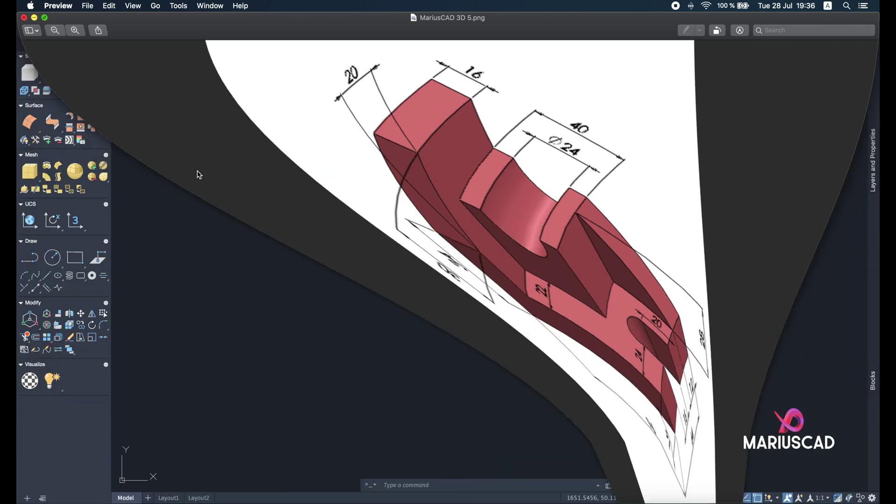
# - Draw the base rectangle with LINE using edge lengths 15 and 95
pyautogui.click(46, 276)
pyautogui.click(46, 277)
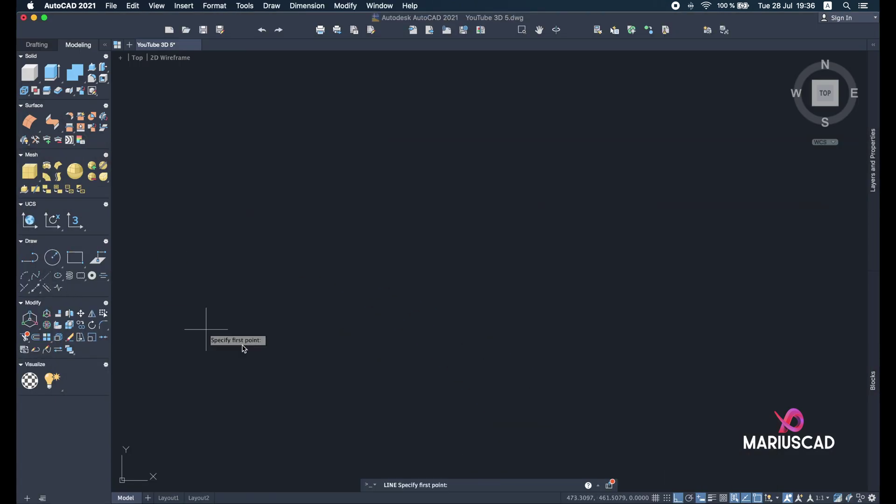
pyautogui.click(237, 324)
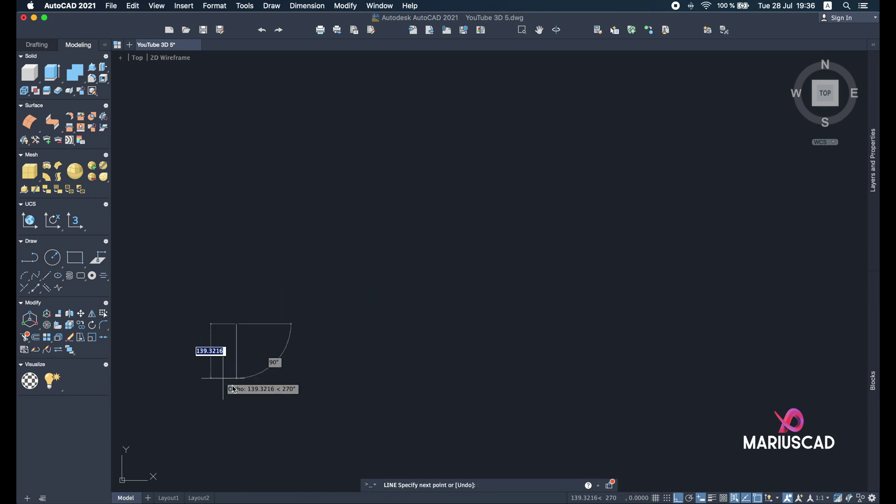
pyautogui.write('15')
pyautogui.press('Return')
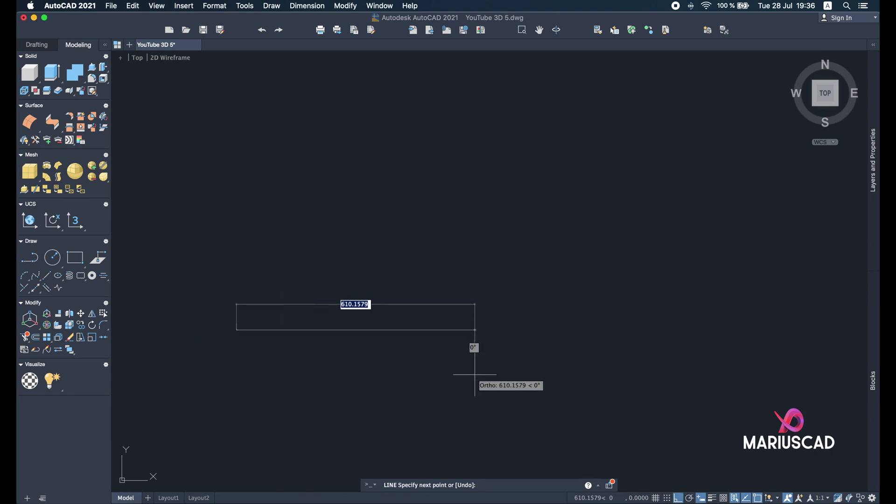
pyautogui.write('95')
pyautogui.press('Return')
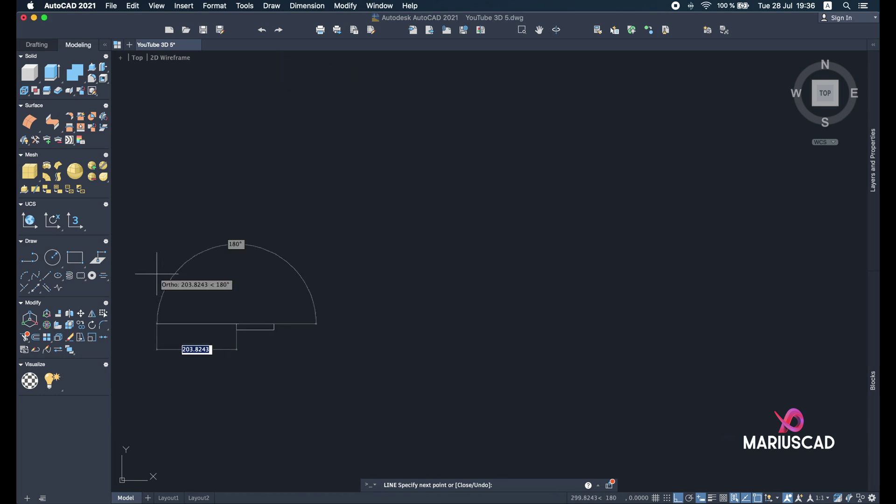
pyautogui.press('Return')
pyautogui.scroll(-5, 260, 317)
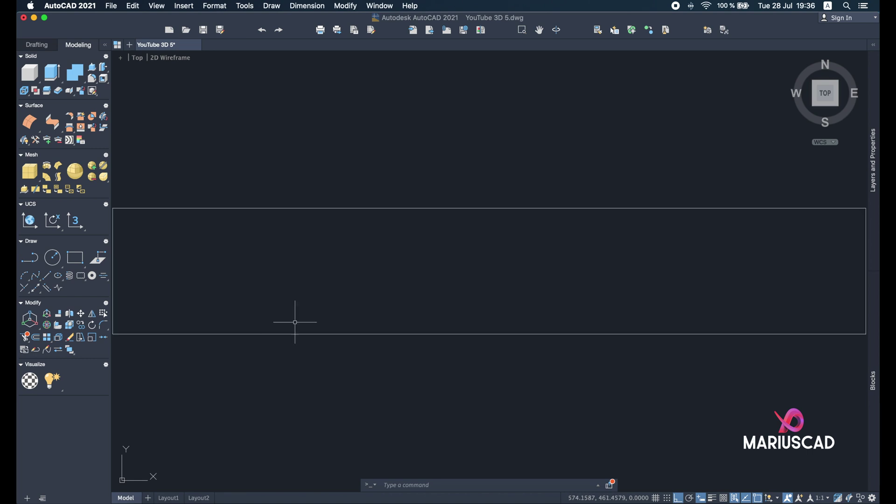
pyautogui.moveTo(412, 265)
pyautogui.mouseDown(button='middle')
pyautogui.moveTo(458, 234)
pyautogui.moveTo(456, 285)
pyautogui.mouseUp(button='middle')
# - Join the four base lines into one outline and bring the reference picture back
pyautogui.write('joi')
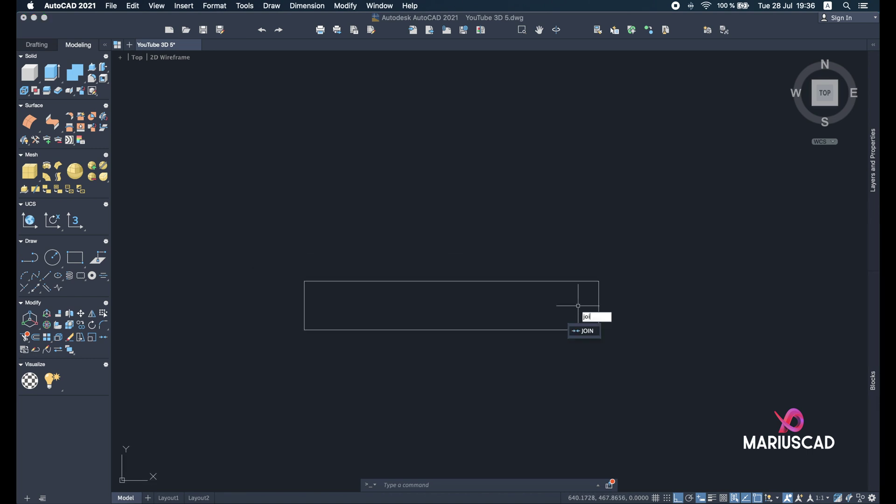
pyautogui.press('Return')
pyautogui.click(677, 375)
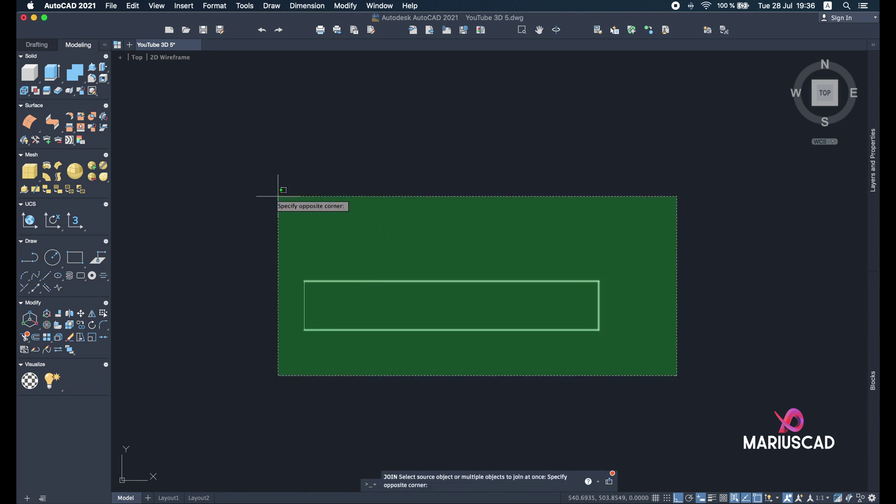
pyautogui.click(253, 194)
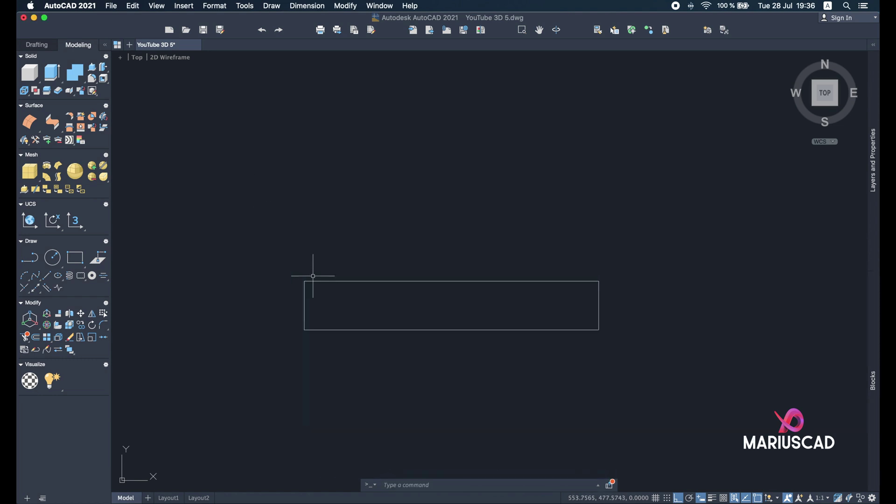
pyautogui.click(327, 285)
pyautogui.click(326, 285)
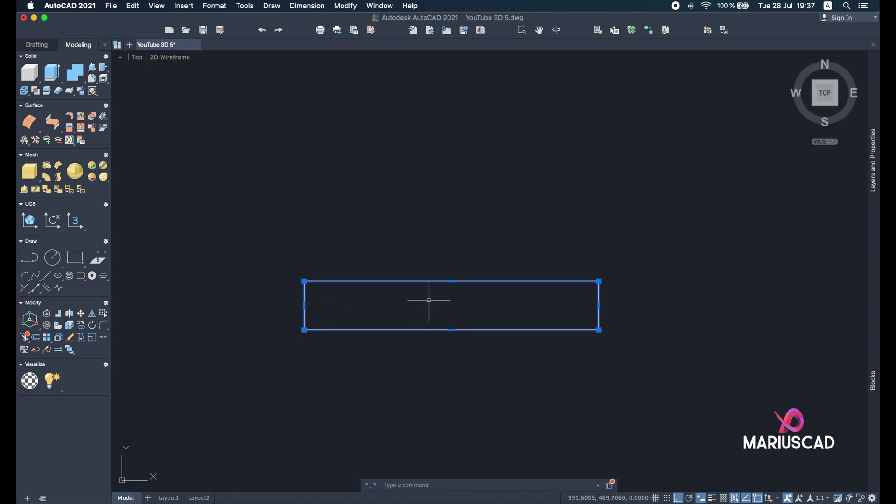
pyautogui.press('Escape')
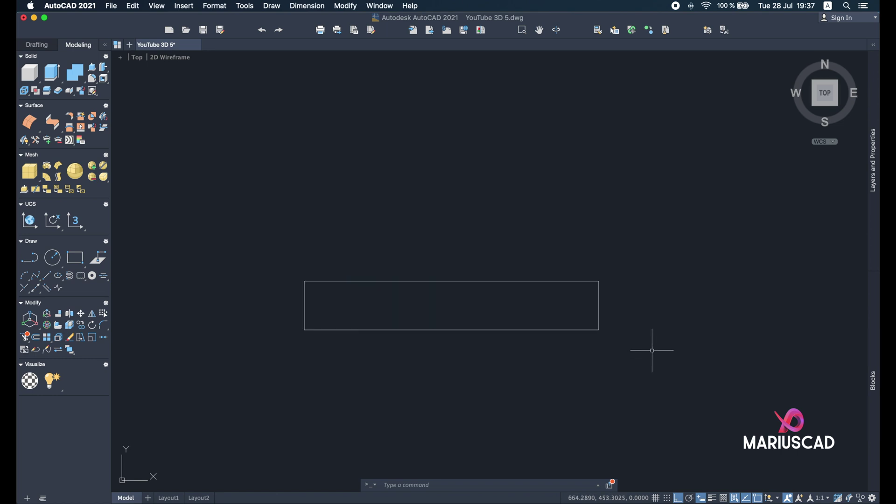
pyautogui.click(702, 495)
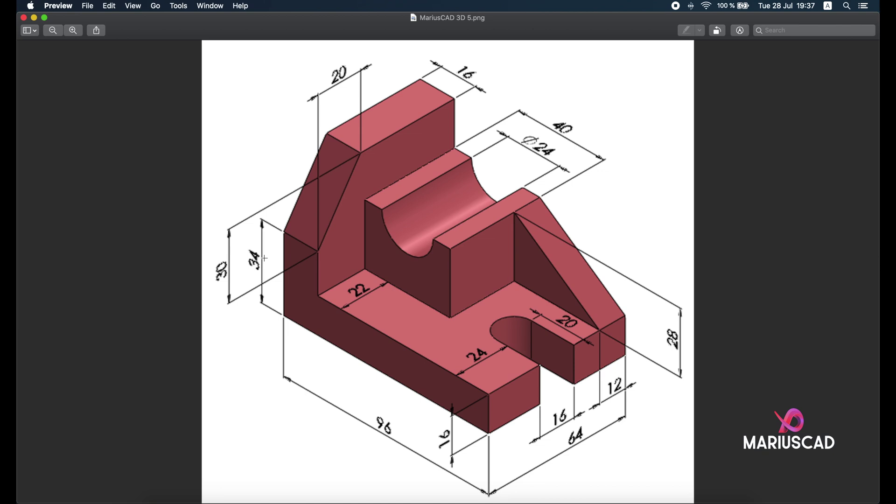
# - Minimize the Preview reference to return to the joined base rectangle in AutoCAD
pyautogui.click(34, 18)
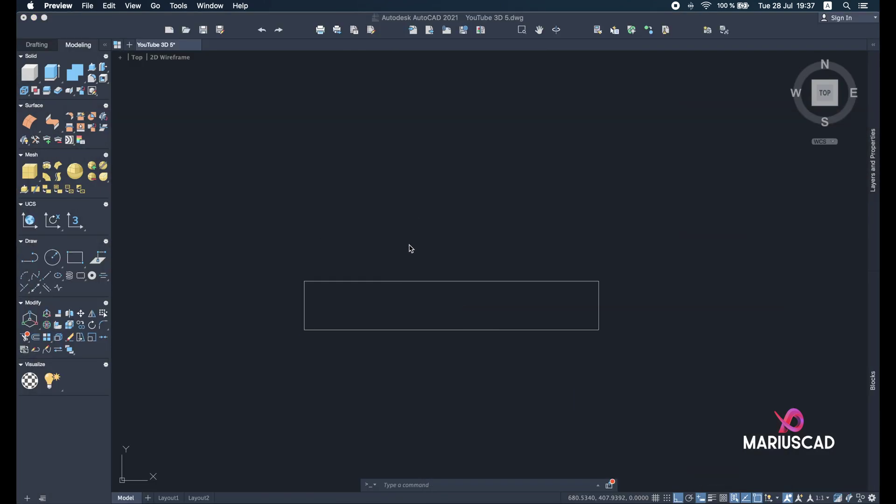
# - Draw a 48-tall, 16-wide upright rectangle on the base's top-left corner
pyautogui.click(46, 275)
pyautogui.click(304, 281)
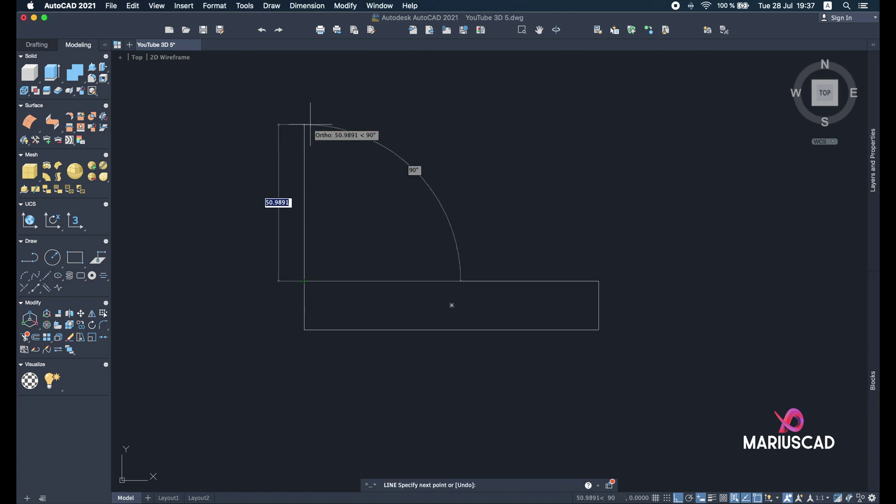
pyautogui.write('48')
pyautogui.press('Return')
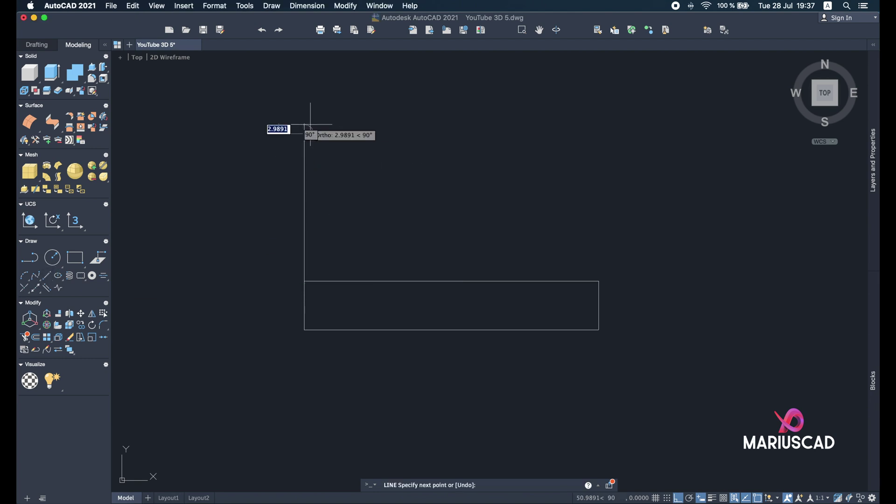
pyautogui.write('16')
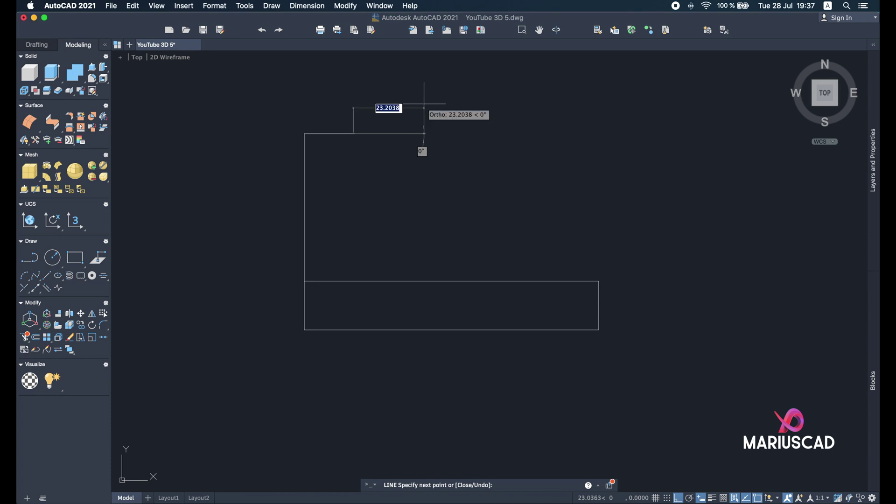
pyautogui.press('Return')
pyautogui.write('4')
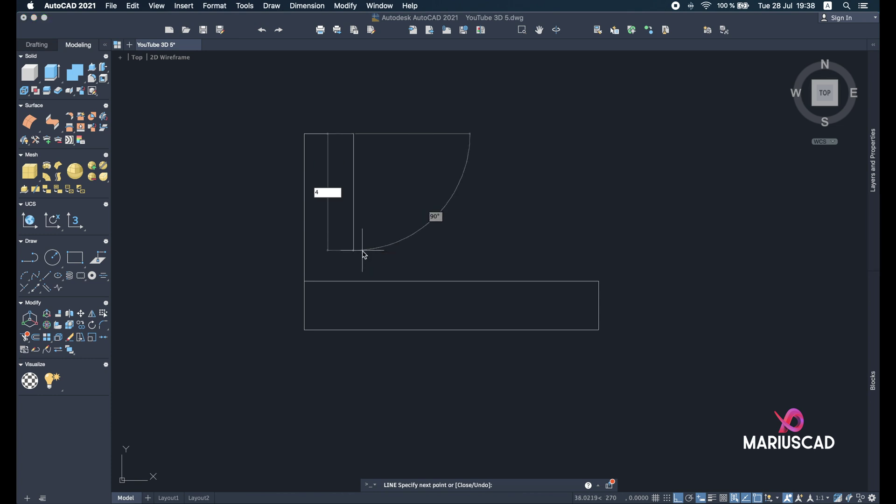
pyautogui.write('8')
pyautogui.press('Return')
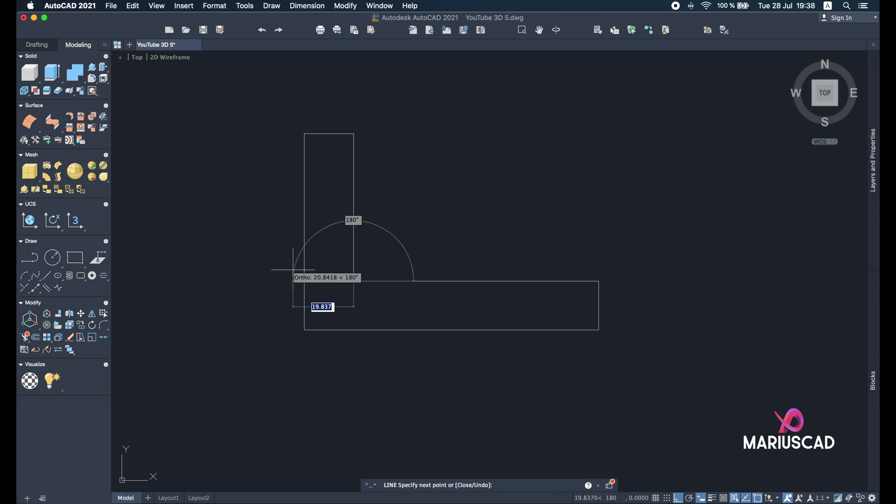
pyautogui.click(304, 281)
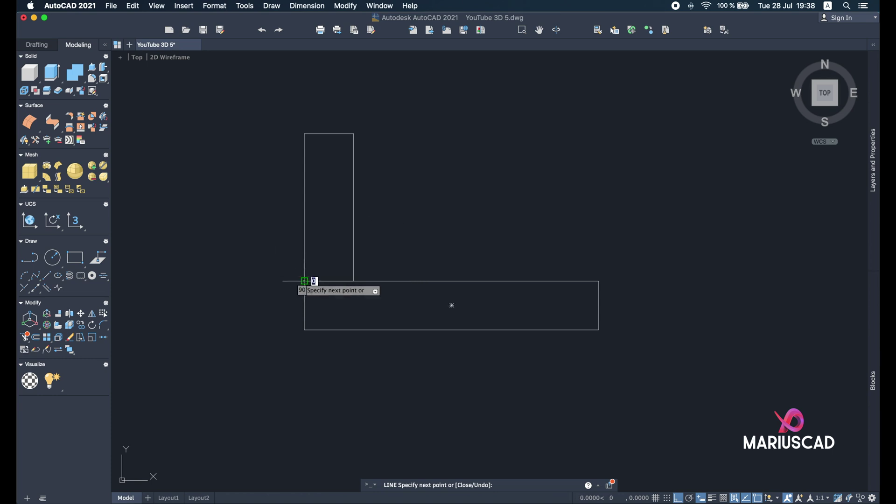
pyautogui.press('Return')
# - Join the upright's four lines into one outline and bring up the reference picture
pyautogui.write('join')
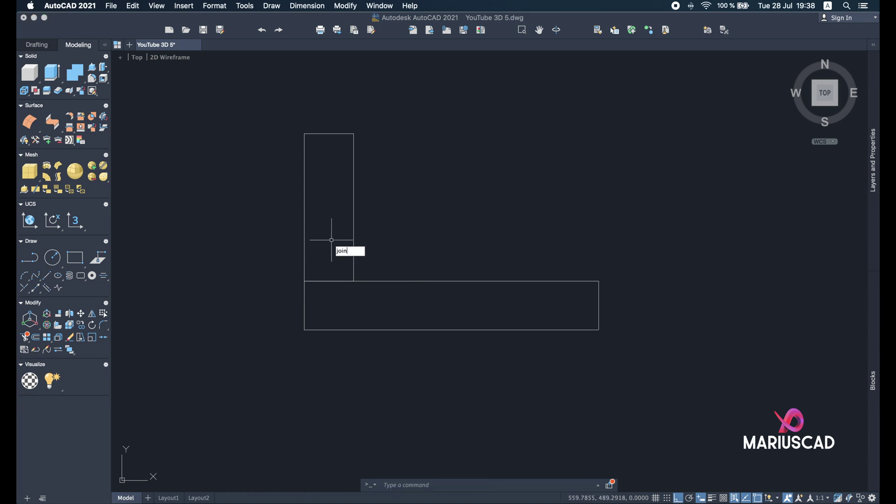
pyautogui.press('Return')
pyautogui.click(458, 214)
pyautogui.click(284, 102)
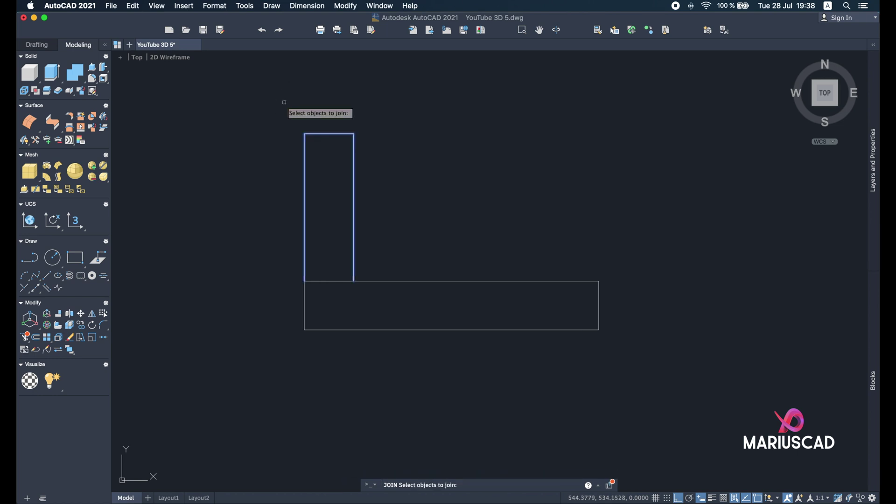
pyautogui.click(320, 281)
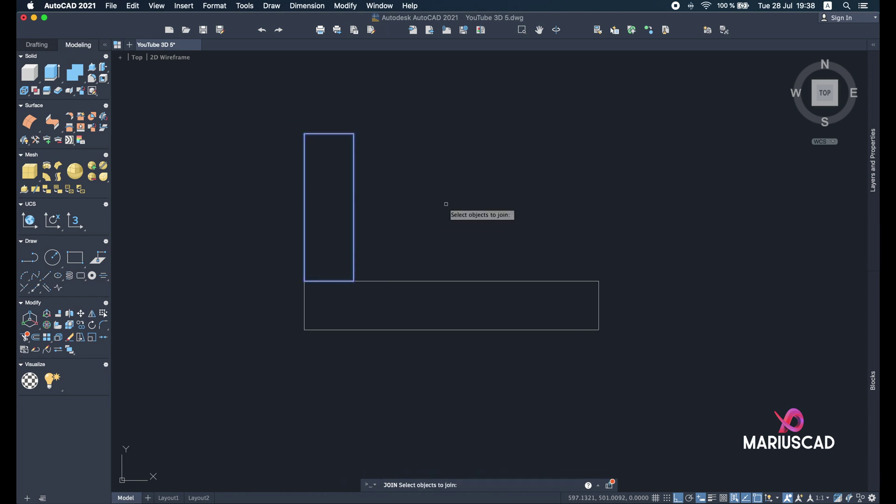
pyautogui.press('Return')
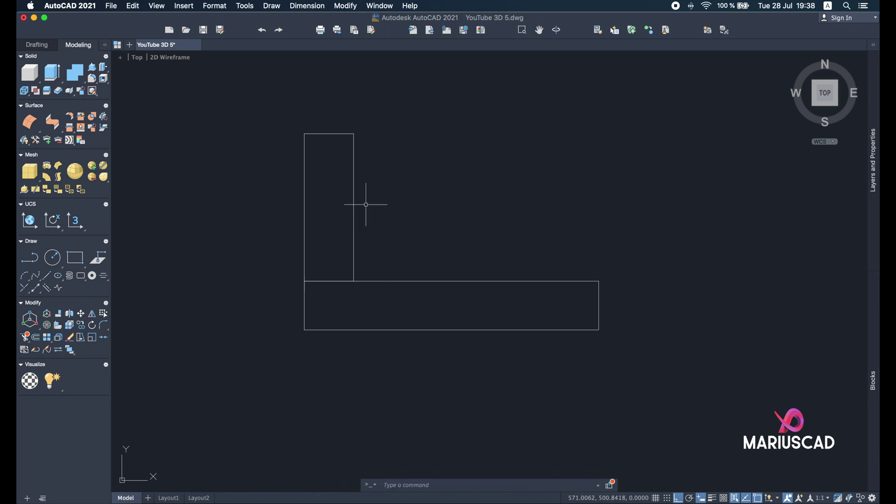
pyautogui.click(691, 493)
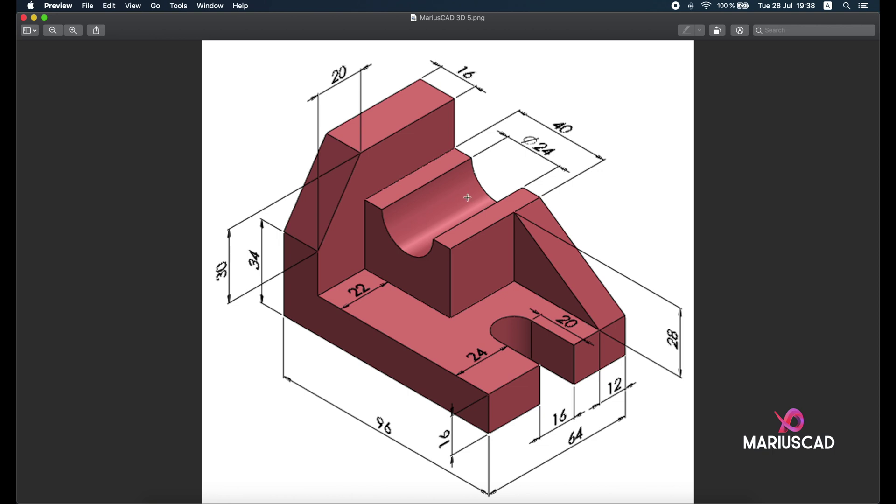
# - Draw the middle block outline beside the upright with edges 40, 36.5 and 40
pyautogui.click(34, 18)
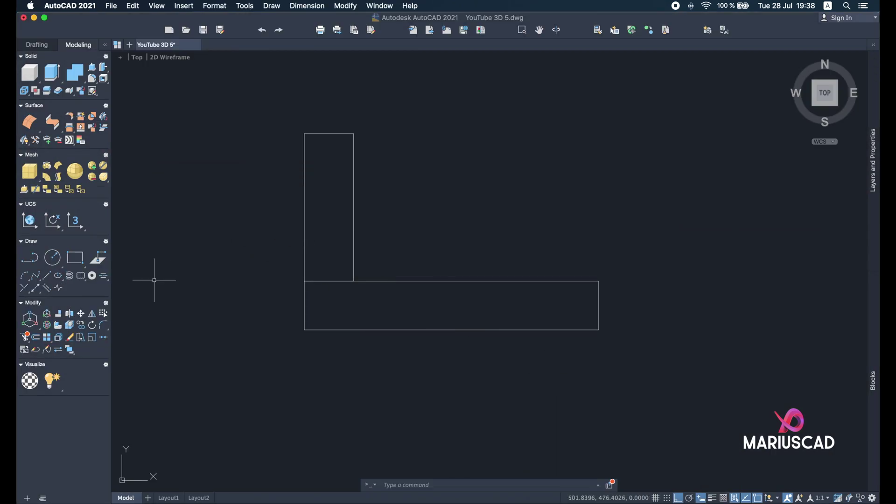
pyautogui.click(47, 275)
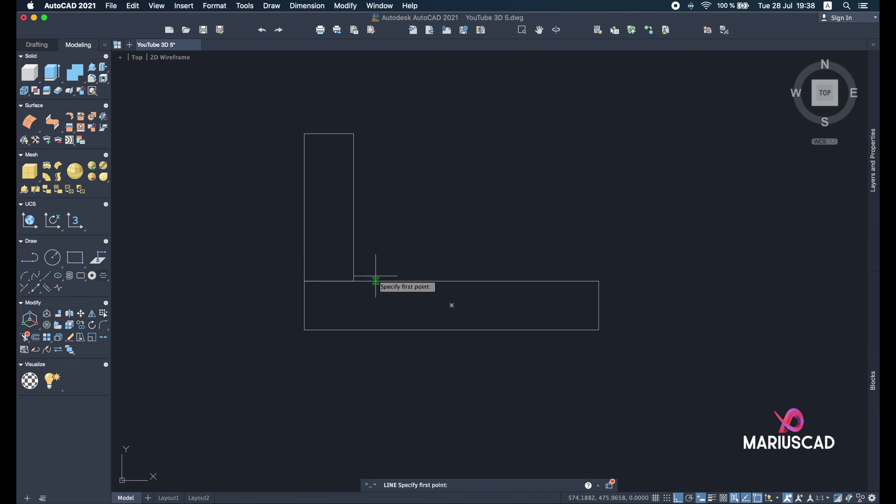
pyautogui.click(353, 280)
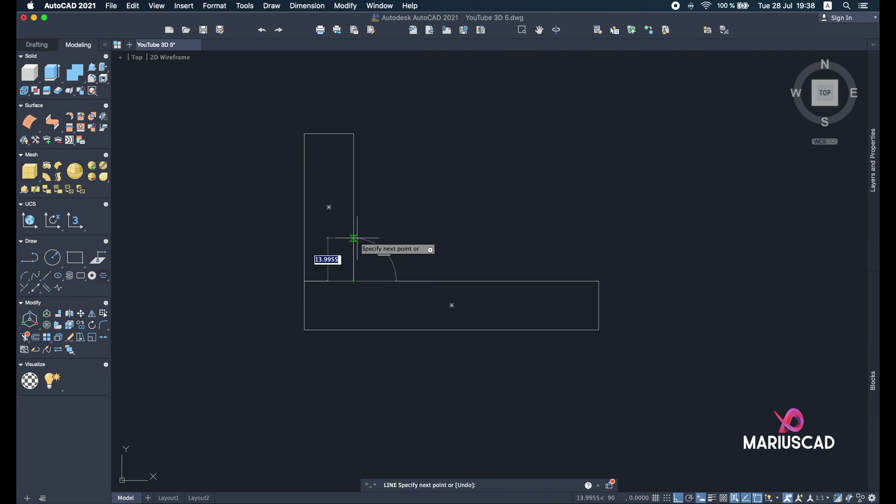
pyautogui.click(357, 195)
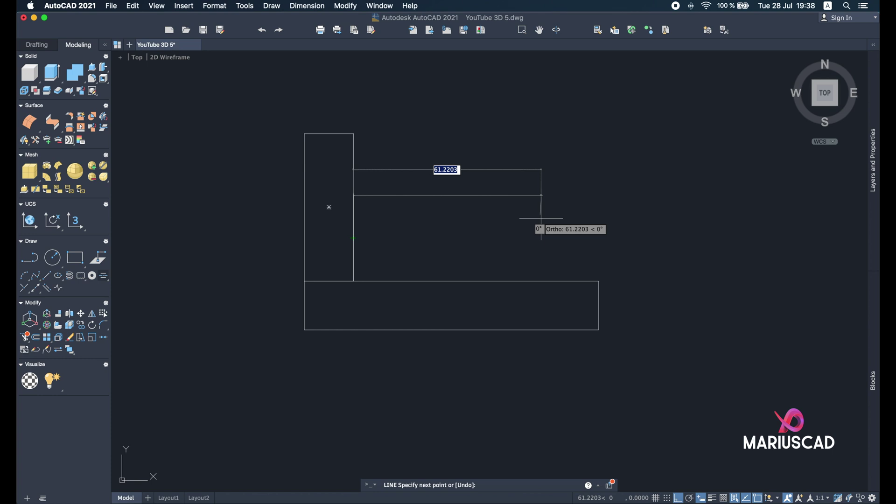
pyautogui.write('40')
pyautogui.press('Return')
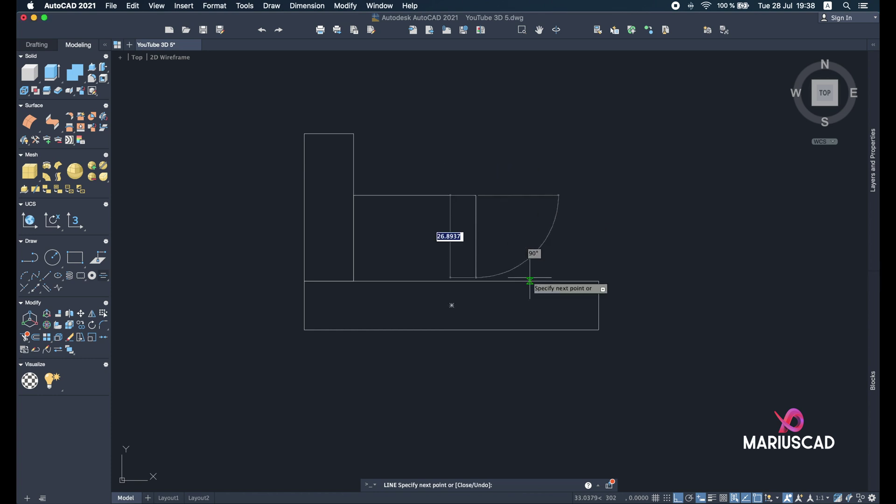
pyautogui.write('36.5')
pyautogui.press('Return')
pyautogui.write('40')
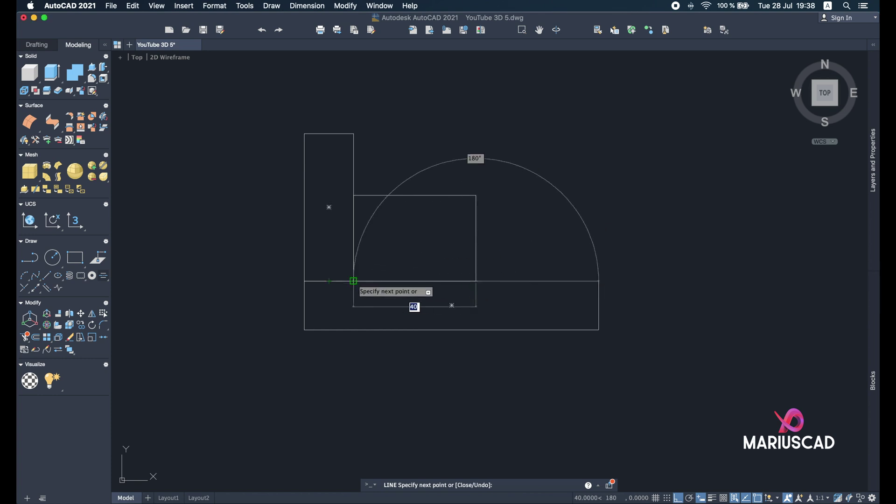
pyautogui.press('Return')
pyautogui.press('Return')
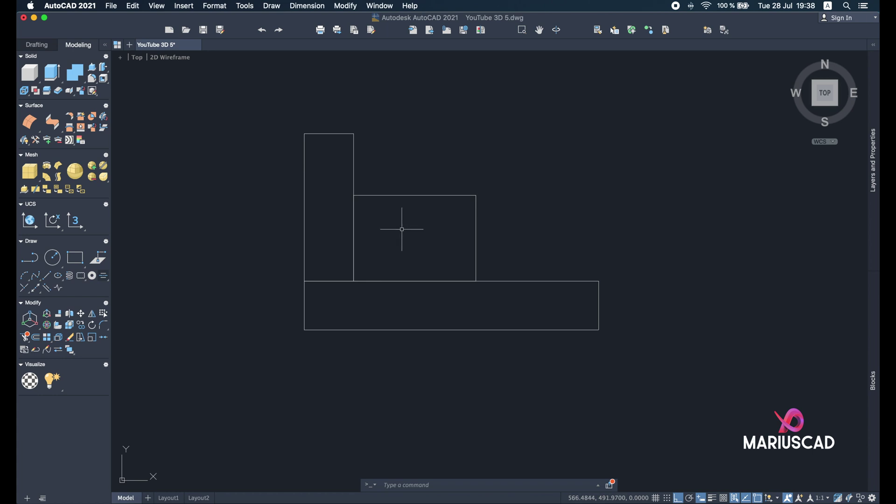
# - Cut a diameter-24 half-round cradle centred on the block's top-edge midpoint
pyautogui.click(53, 258)
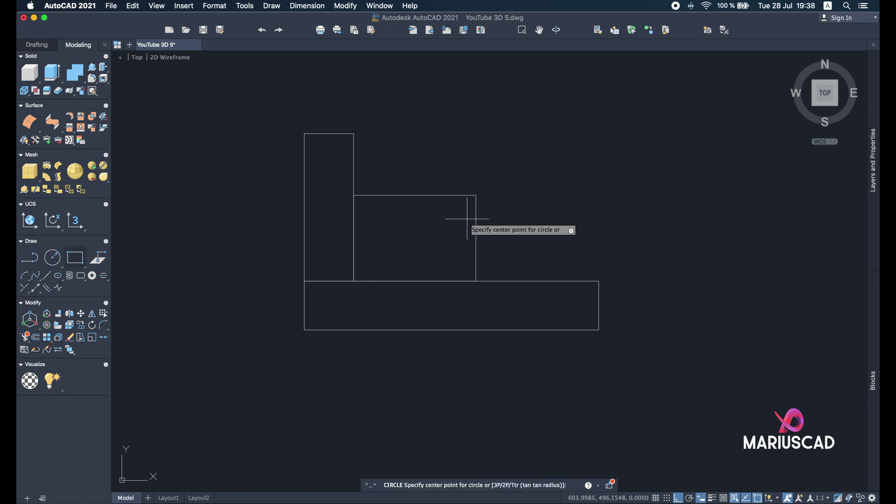
pyautogui.click(415, 195)
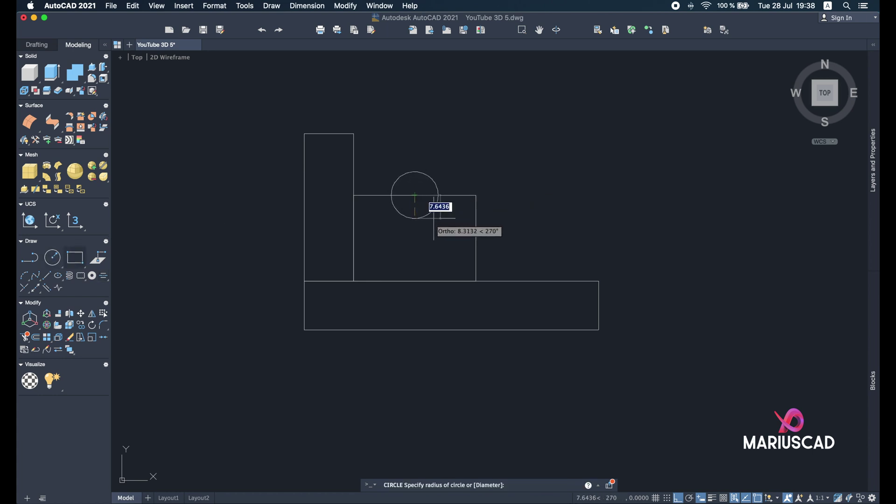
pyautogui.write('d')
pyautogui.press('Return')
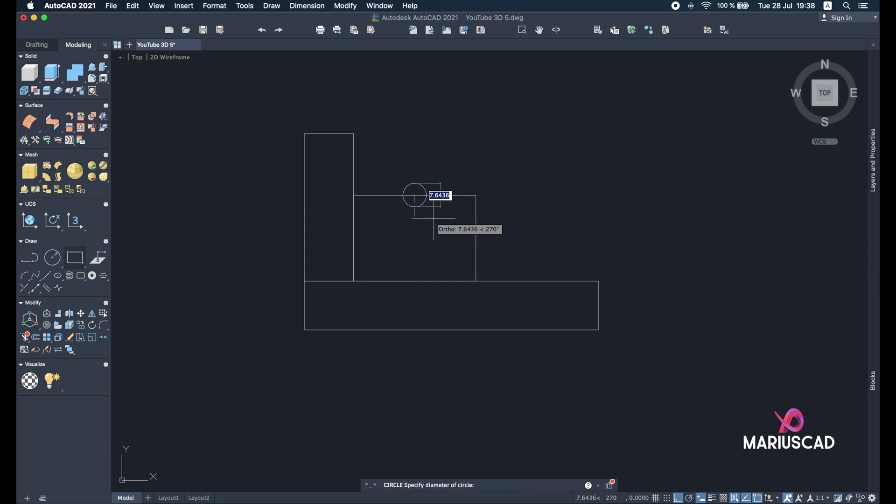
pyautogui.write('24')
pyautogui.press('Return')
pyautogui.write('t')
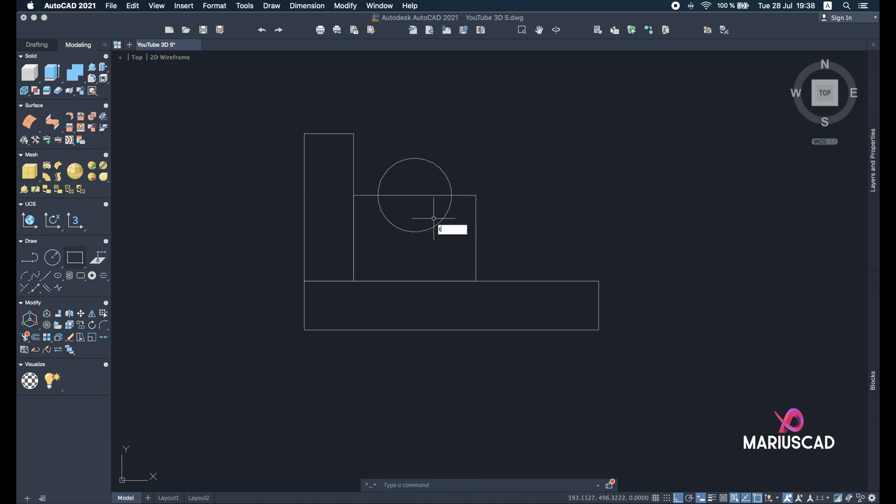
pyautogui.press('Return')
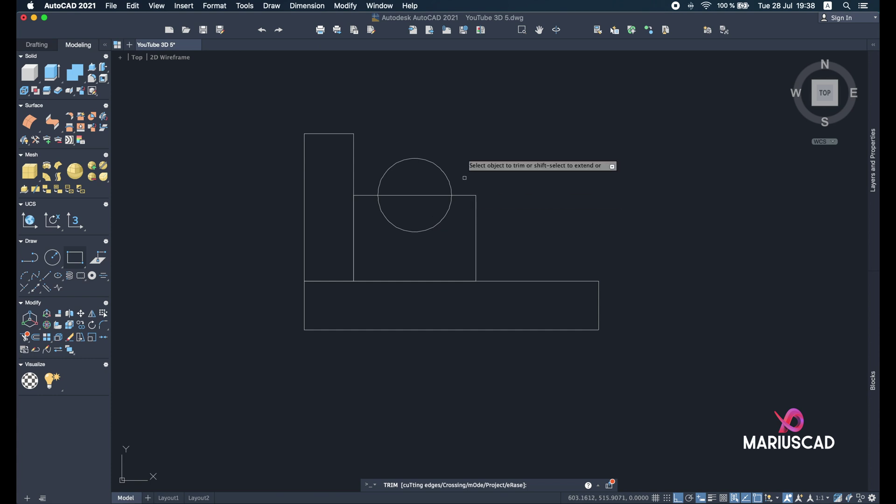
pyautogui.click(436, 163)
pyautogui.moveTo(426, 172); pyautogui.dragTo(420, 210)
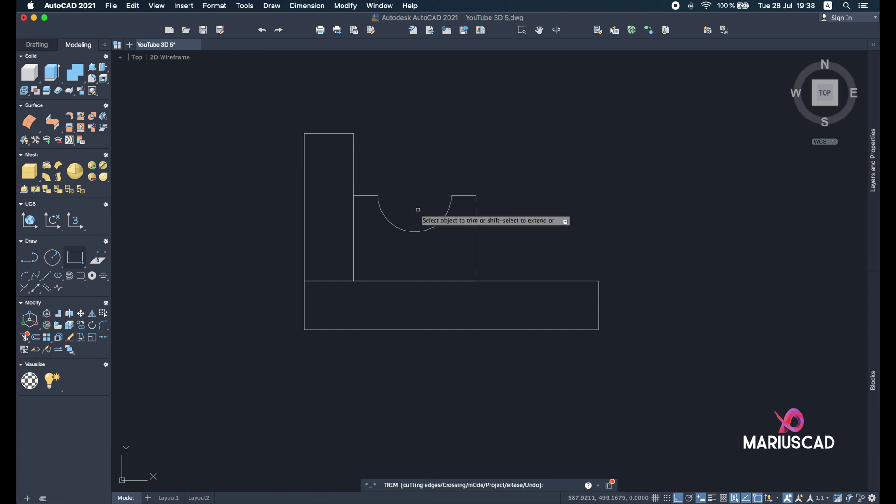
pyautogui.press('Return')
# - Join the U-shaped lines and arc into one profile and switch to the reference image
pyautogui.write('join')
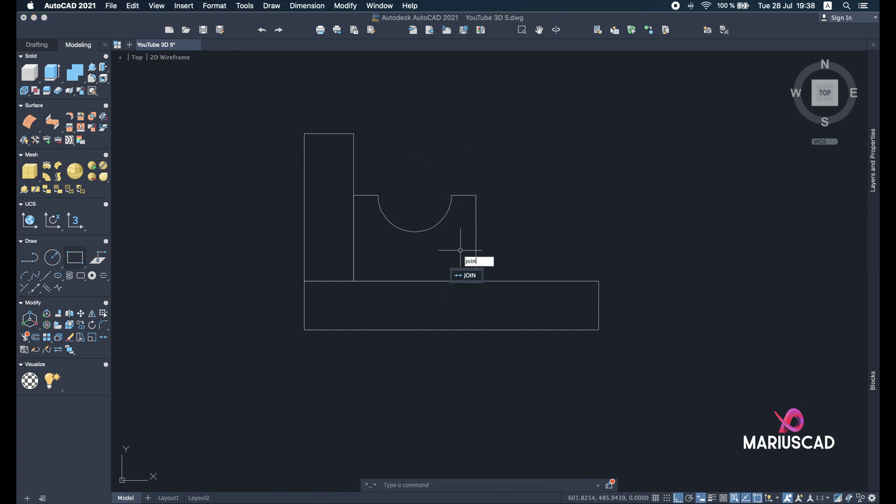
pyautogui.press('Return')
pyautogui.click(499, 255)
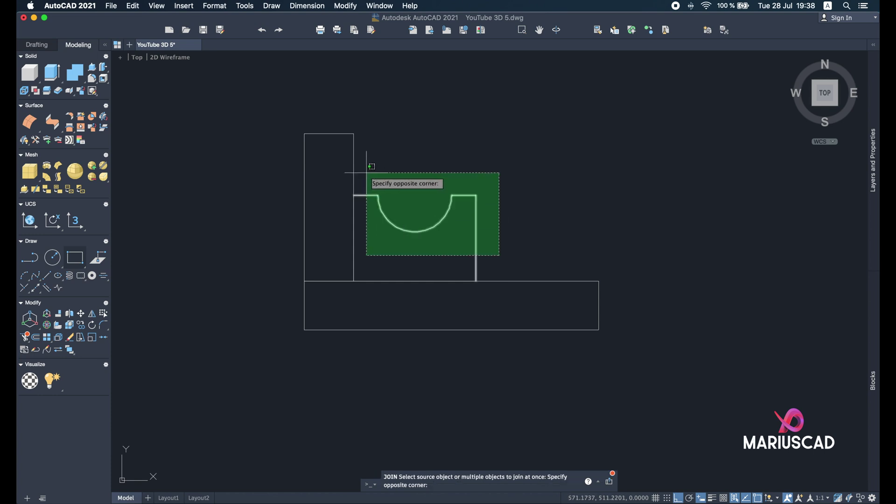
pyautogui.click(348, 170)
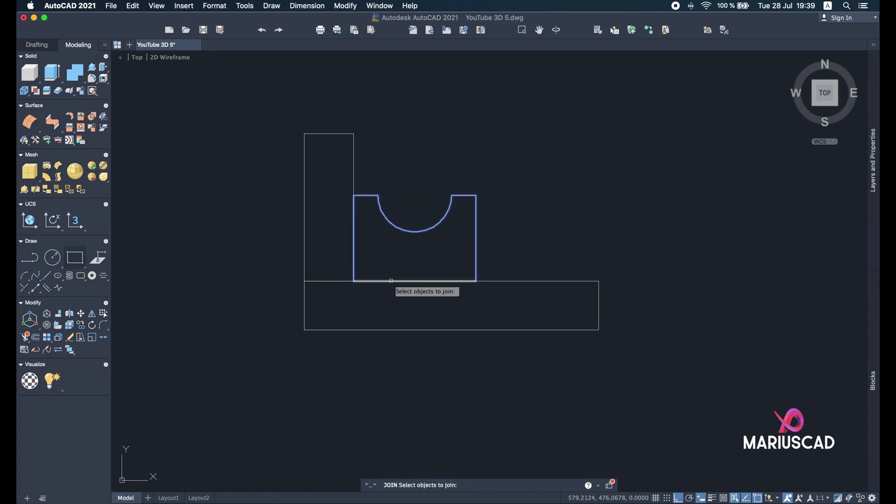
pyautogui.press('Return')
pyautogui.click(498, 201)
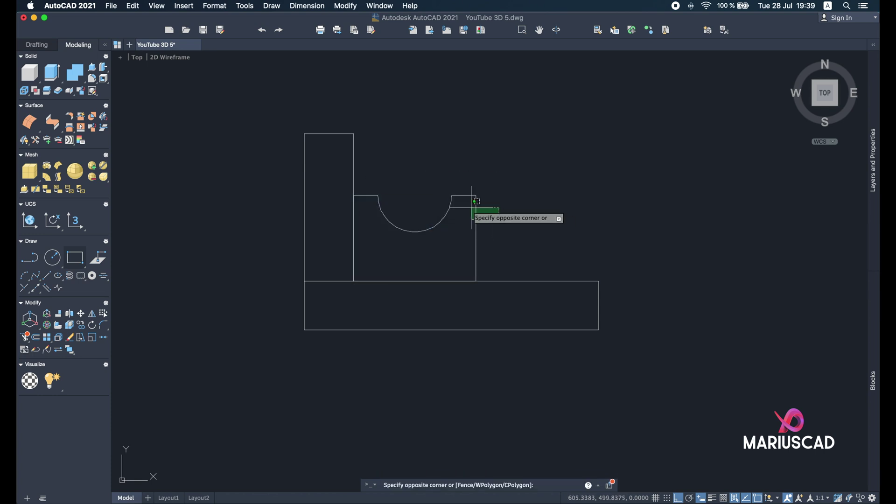
pyautogui.press('Escape')
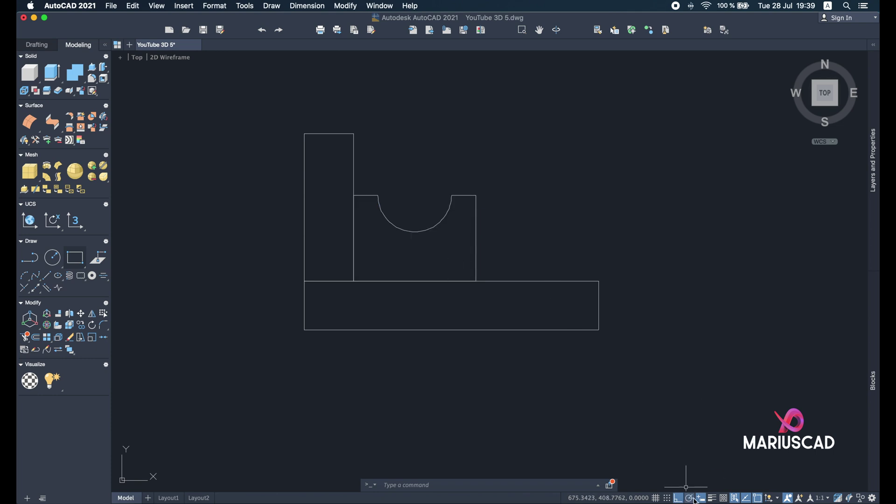
pyautogui.press('super+Tab')
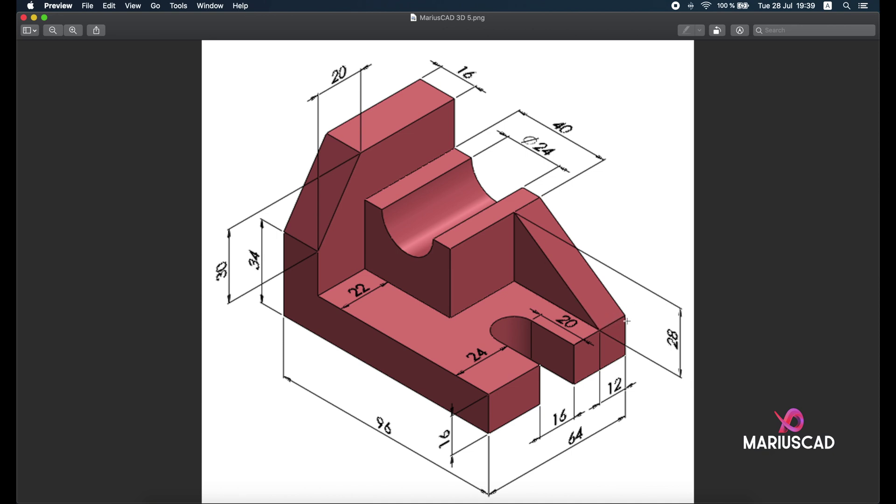
# - Draw a triangular gusset from the block's top-right corner down to the base's right end
pyautogui.click(34, 18)
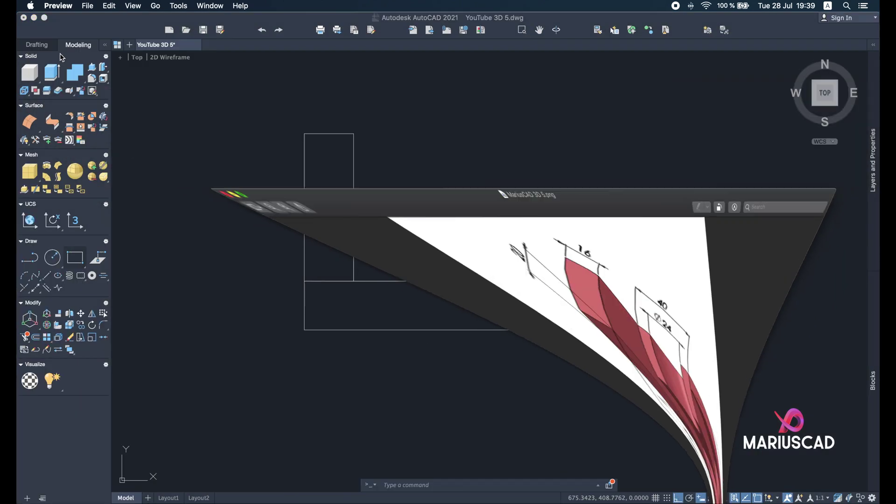
pyautogui.click(48, 275)
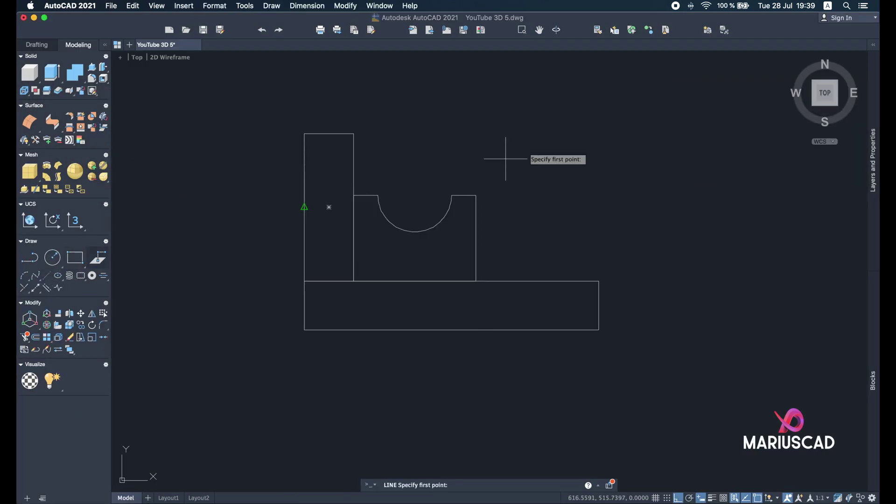
pyautogui.click(476, 195)
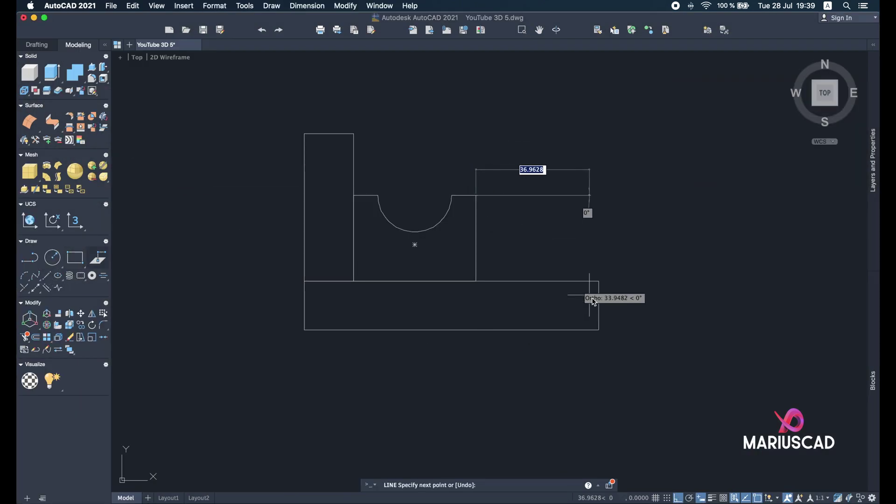
pyautogui.click(598, 281)
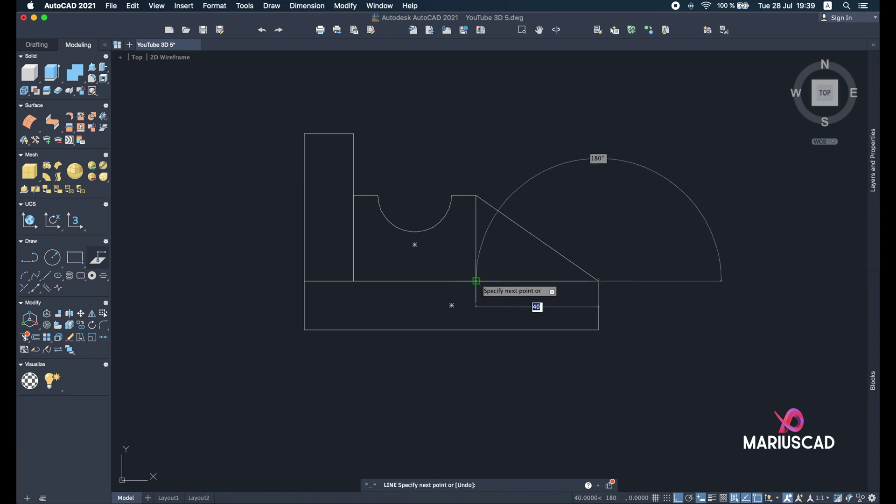
pyautogui.click(476, 281)
pyautogui.click(476, 195)
pyautogui.press('Return')
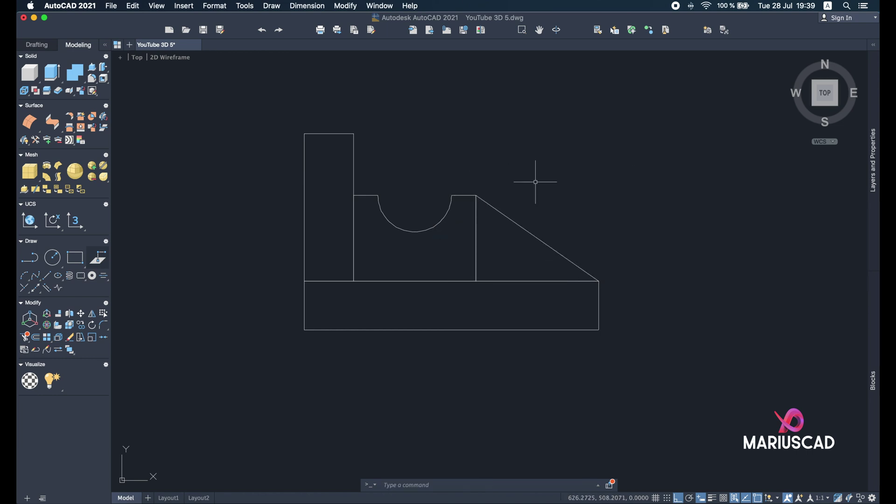
# - Join the gusset triangle's edges into one outline and recheck the reference image
pyautogui.write('join')
pyautogui.press('Return')
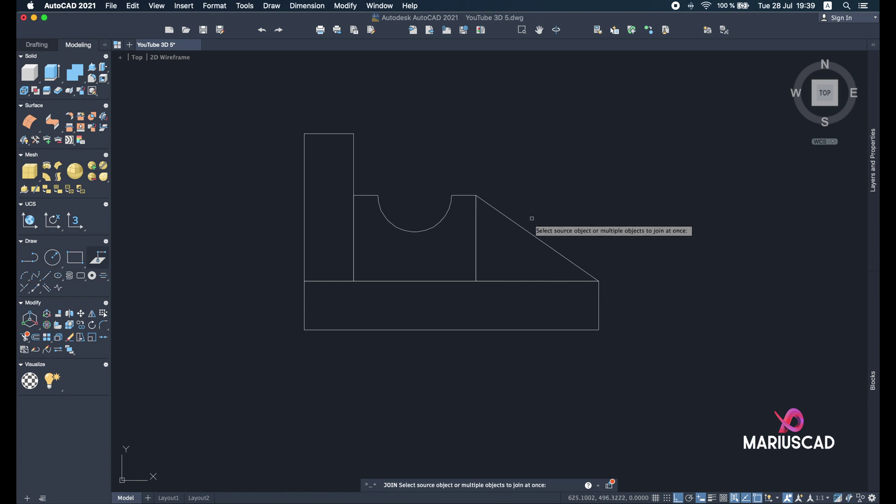
pyautogui.click(524, 229)
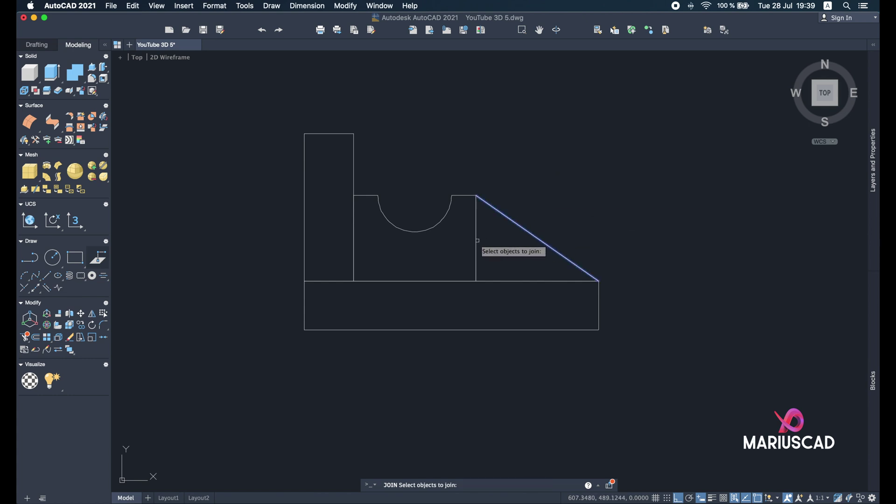
pyautogui.click(476, 250)
pyautogui.click(511, 282)
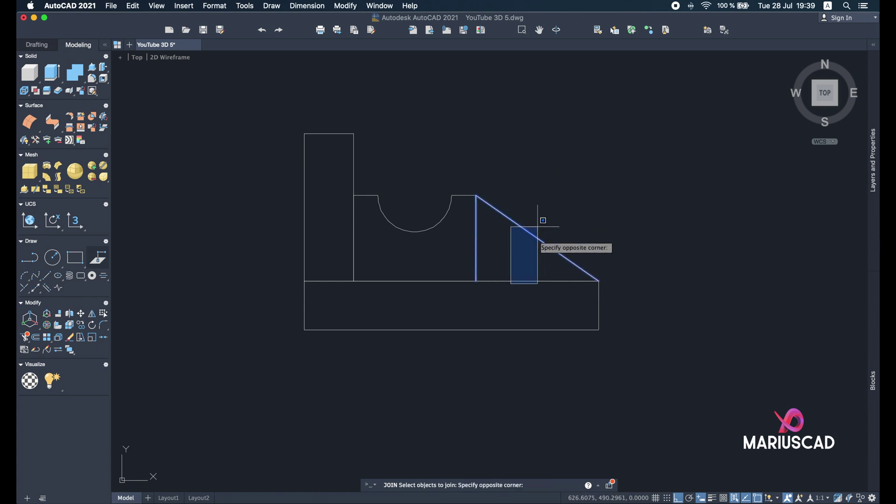
pyautogui.click(536, 232)
pyautogui.press('Return')
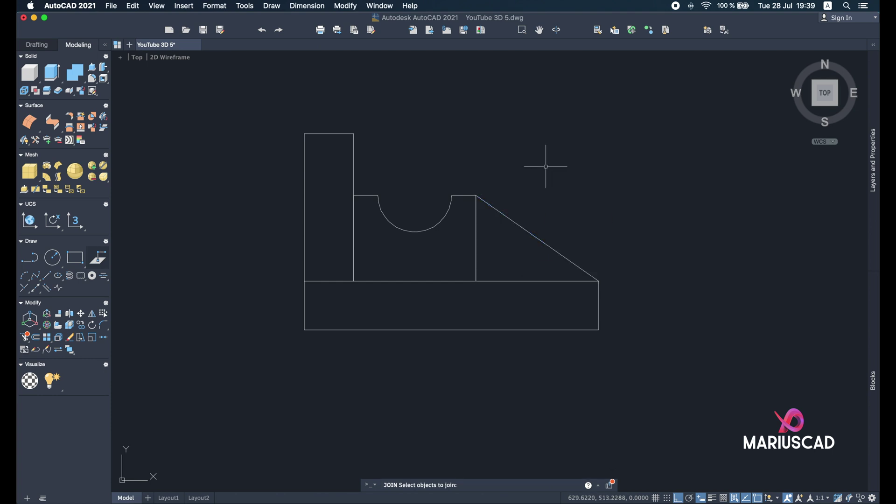
pyautogui.moveTo(579, 182); pyautogui.dragTo(491, 238, button='middle')
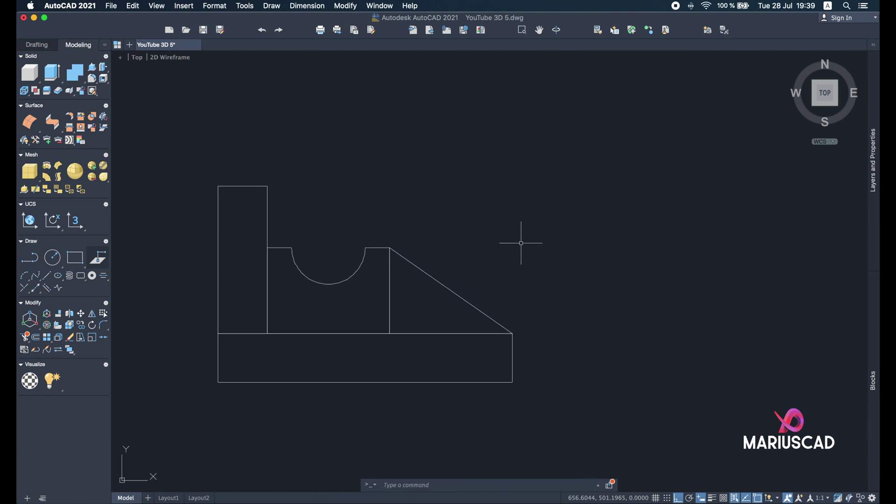
pyautogui.press('super+Tab')
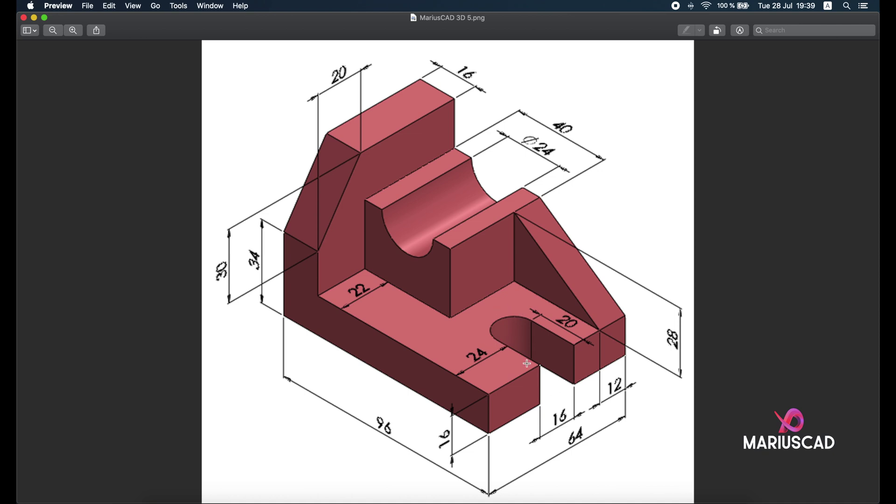
# - Draw a closed 20 by 20 rectangle to the right of the profile
pyautogui.click(35, 16)
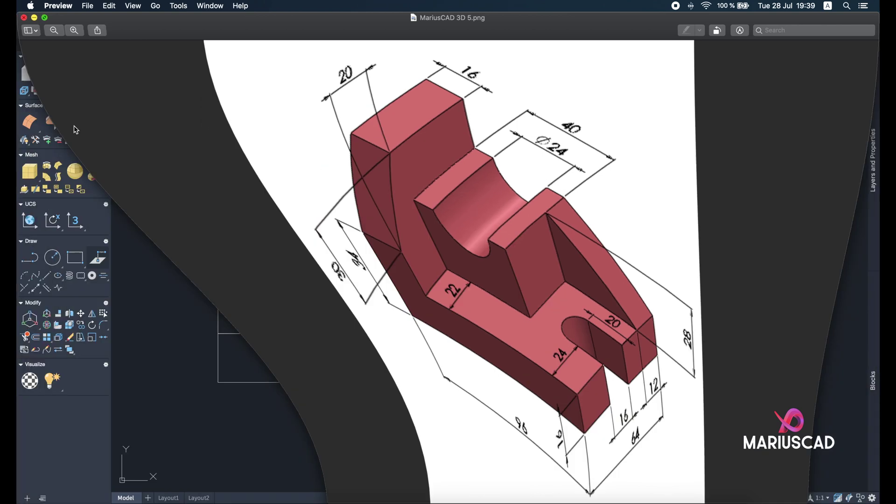
pyautogui.click(47, 275)
pyautogui.click(753, 278)
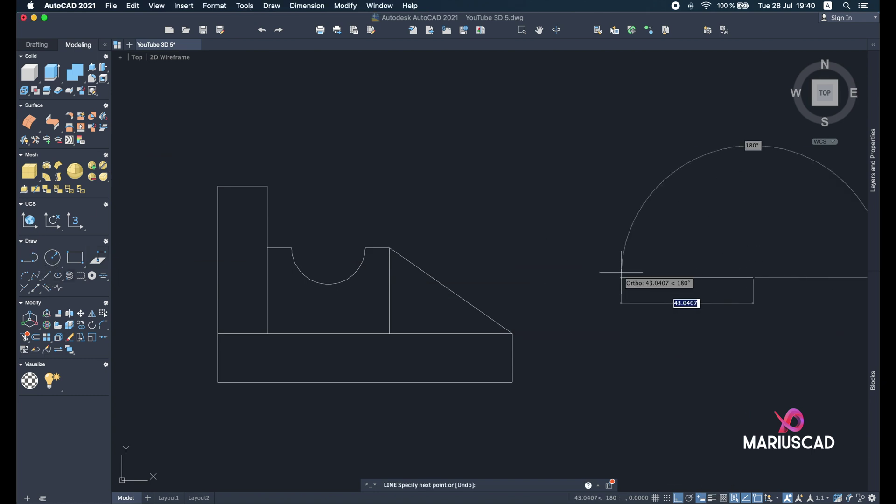
pyautogui.write('20')
pyautogui.press('Return')
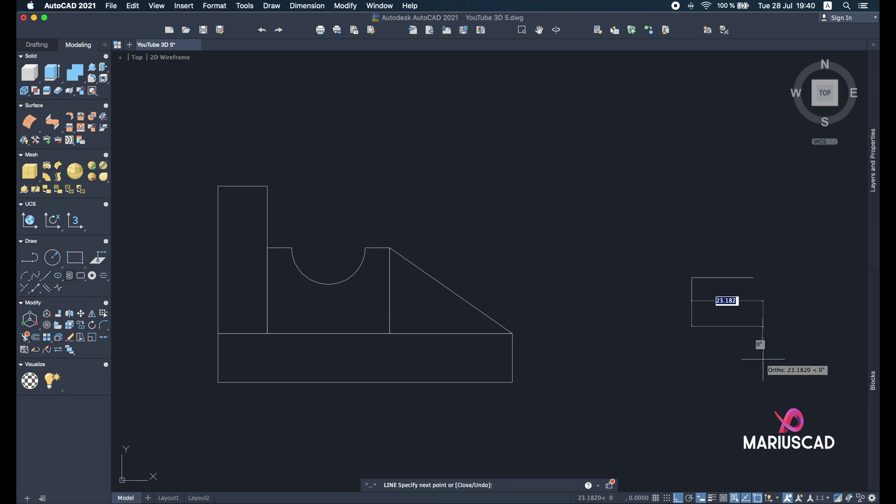
pyautogui.write('20')
pyautogui.press('Return')
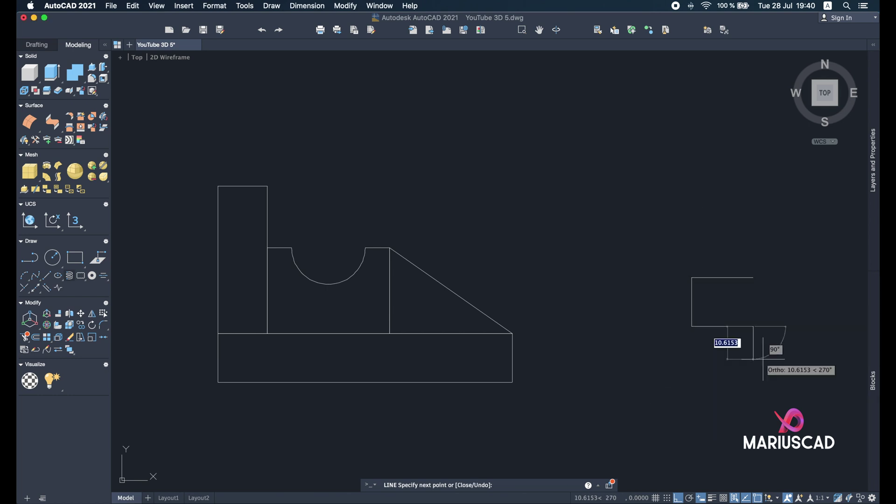
pyautogui.write('c')
pyautogui.press('Return')
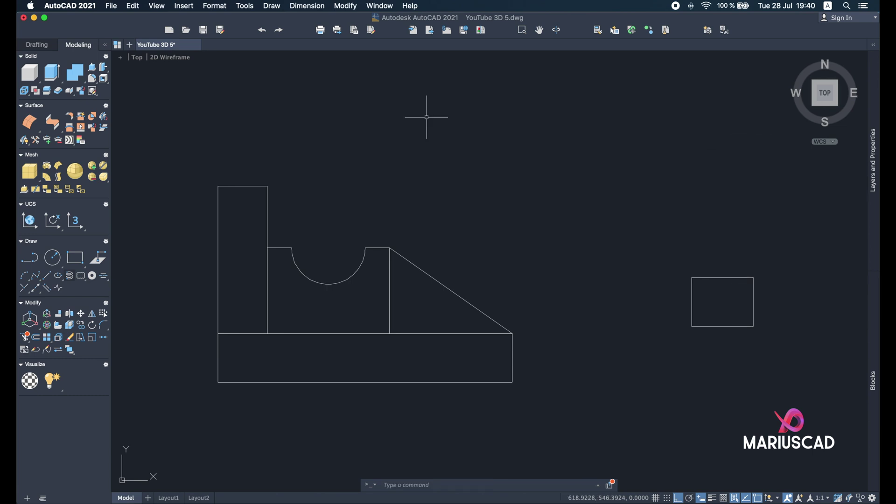
# - Add a radius 8 circle centred on the rectangle's left edge midpoint
pyautogui.click(53, 258)
pyautogui.scroll(2, 698, 301)
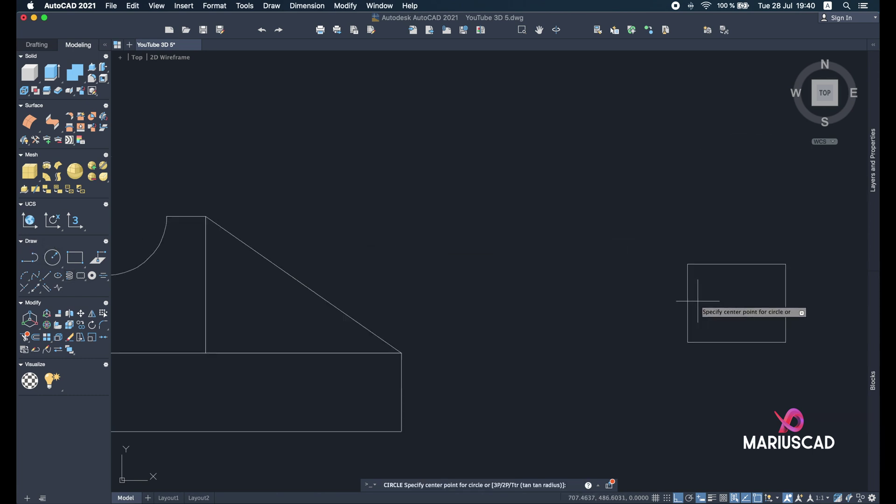
pyautogui.scroll(2, 698, 301)
pyautogui.click(683, 305)
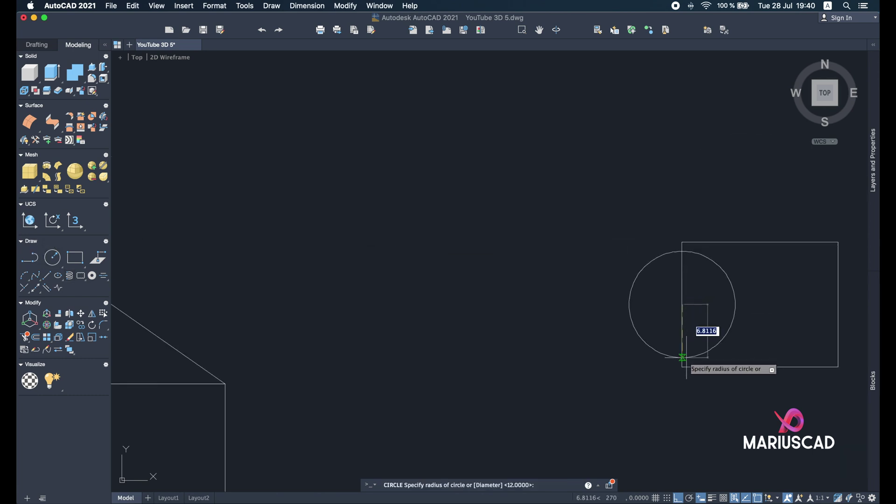
pyautogui.write('8')
pyautogui.press('Return')
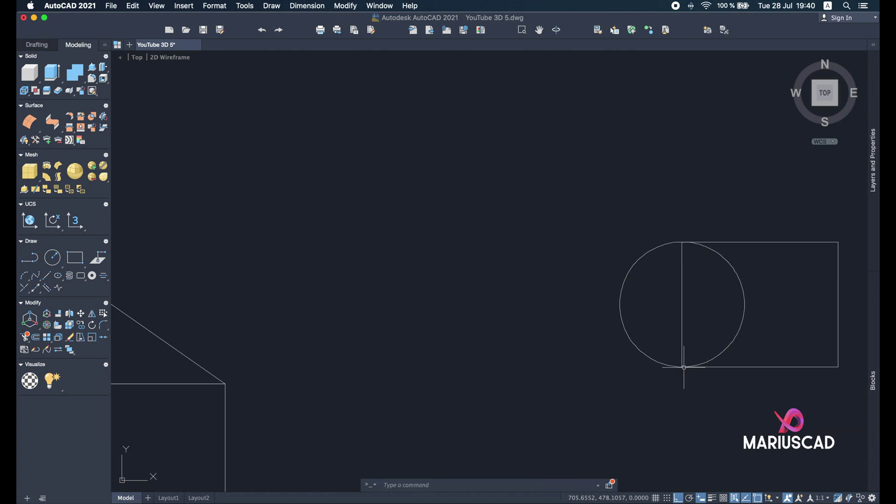
# - Check the Object Snap settings in Drafting Settings via DS
pyautogui.write('ds')
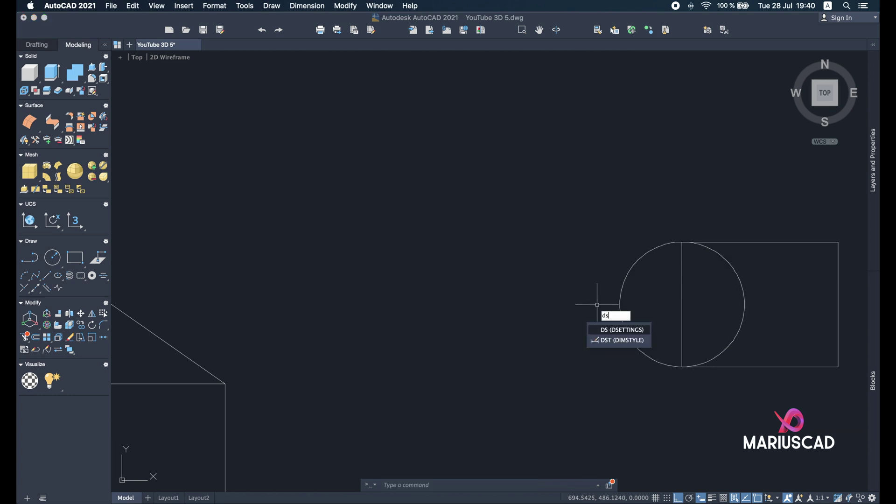
pyautogui.press('Return')
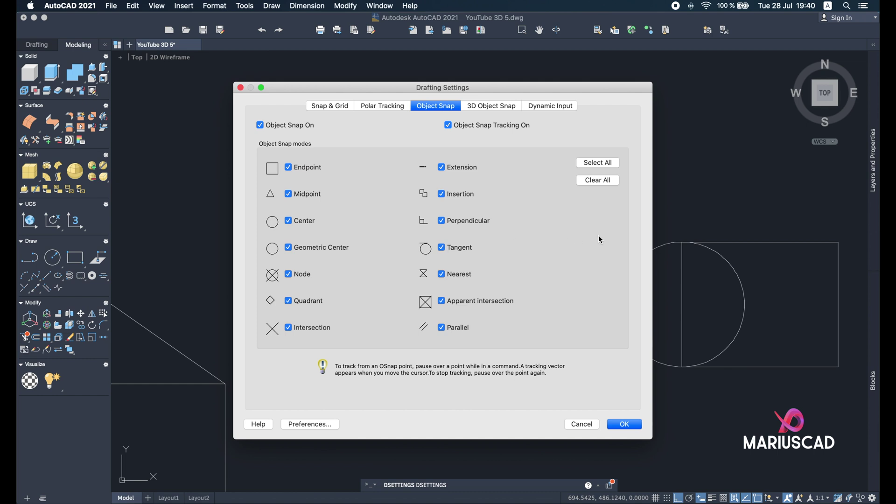
pyautogui.click(624, 431)
# - Trim away the circle's right half and the rectangle's inner left edge with a fence
pyautogui.hscroll(2, 682, 324)
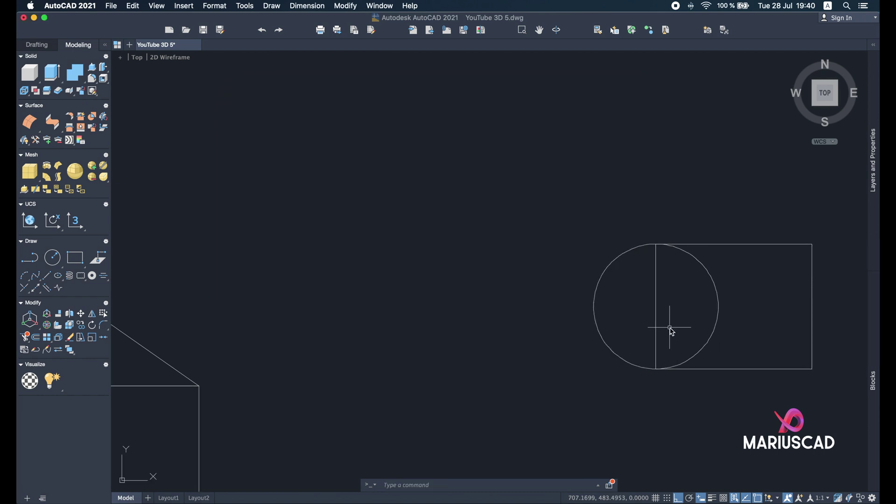
pyautogui.write('t')
pyautogui.press('Return')
pyautogui.click(760, 341)
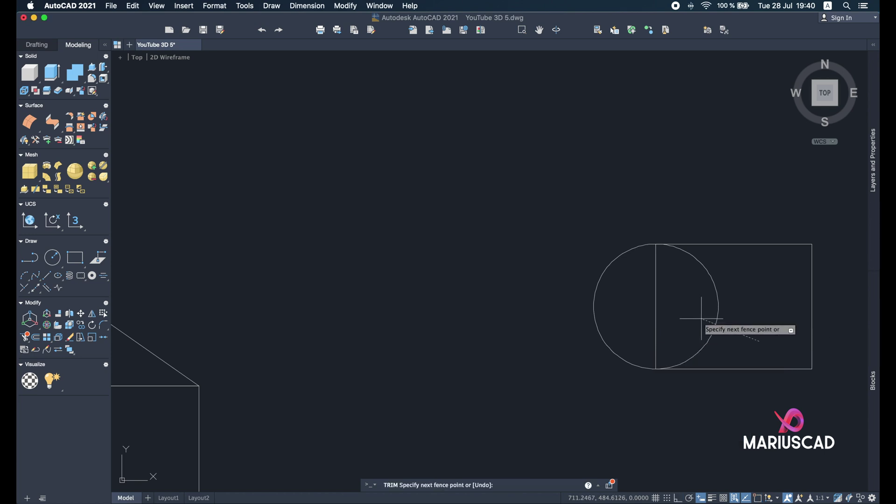
pyautogui.click(650, 304)
pyautogui.press('Return')
# - Join the remaining slot pieces into one round-ended outline and bring both profiles into view
pyautogui.press('Return')
pyautogui.scroll(-5, 650, 300)
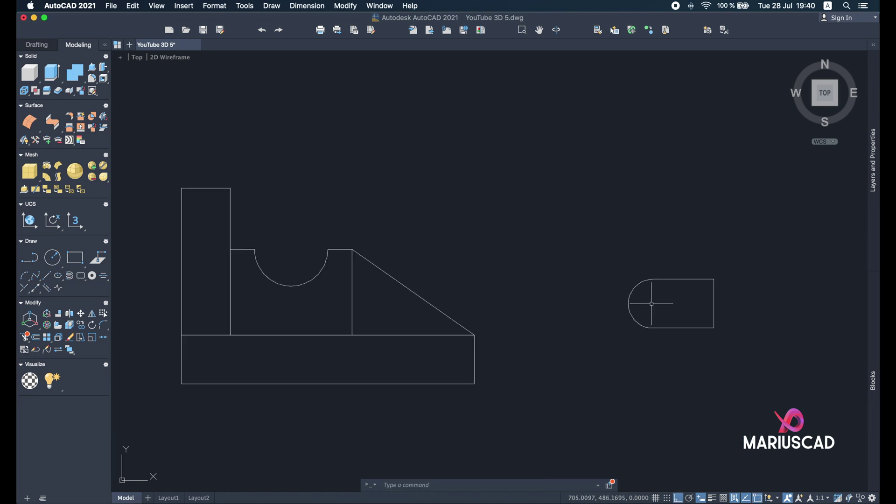
pyautogui.hscroll(2, 607, 309)
pyautogui.write('join')
pyautogui.press('Return')
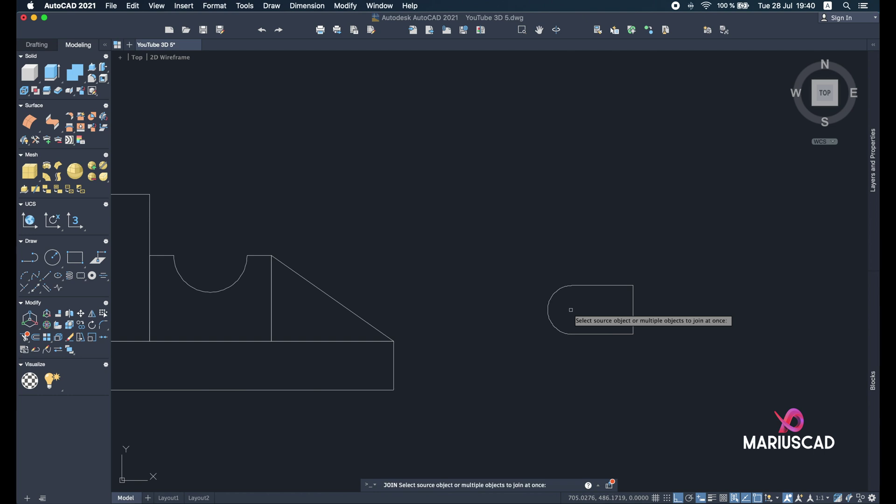
pyautogui.click(613, 334)
pyautogui.press('Return')
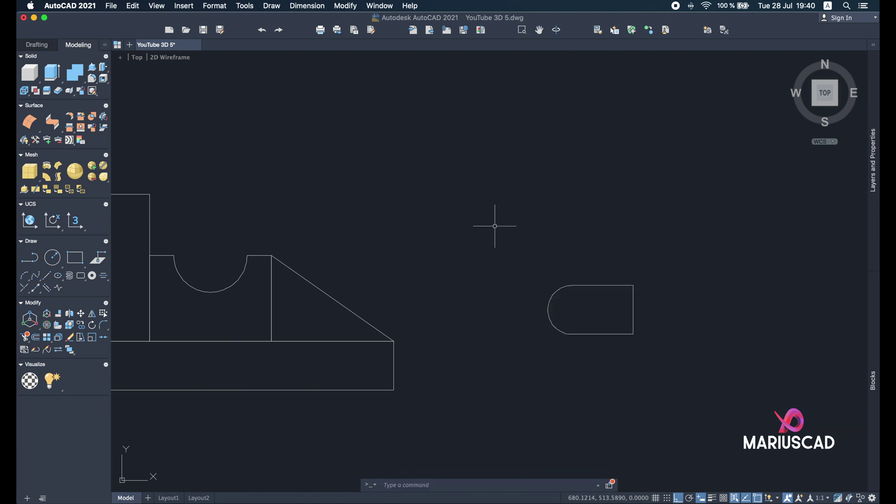
pyautogui.moveTo(558, 244)
pyautogui.mouseDown(button='middle')
pyautogui.moveTo(663, 163)
pyautogui.moveTo(636, 228)
pyautogui.mouseUp(button='middle')
pyautogui.scroll(-2, 663, 163)
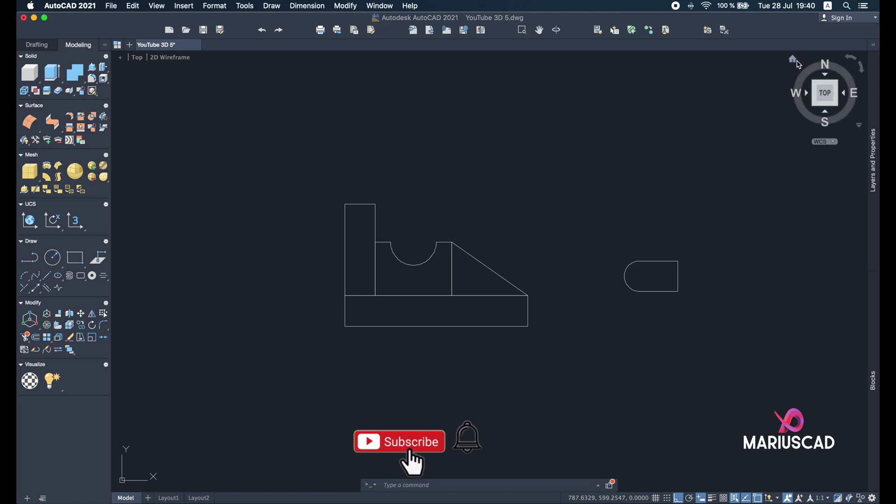
# - Orbit into an isometric 3D view and consult the MariusCAD 3D 5.png reference
pyautogui.keyDown('shift'); pyautogui.moveTo(630, 178); pyautogui.dragTo(529, 270, button='middle'); pyautogui.keyUp('shift')
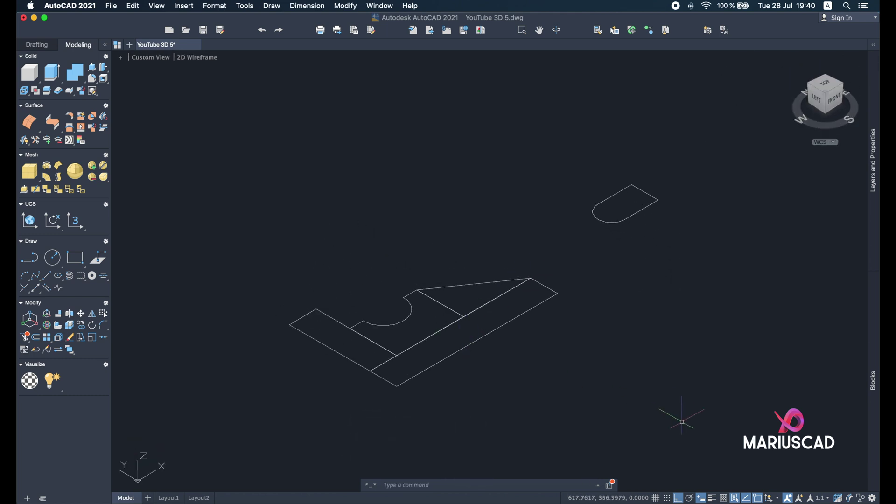
pyautogui.click(709, 495)
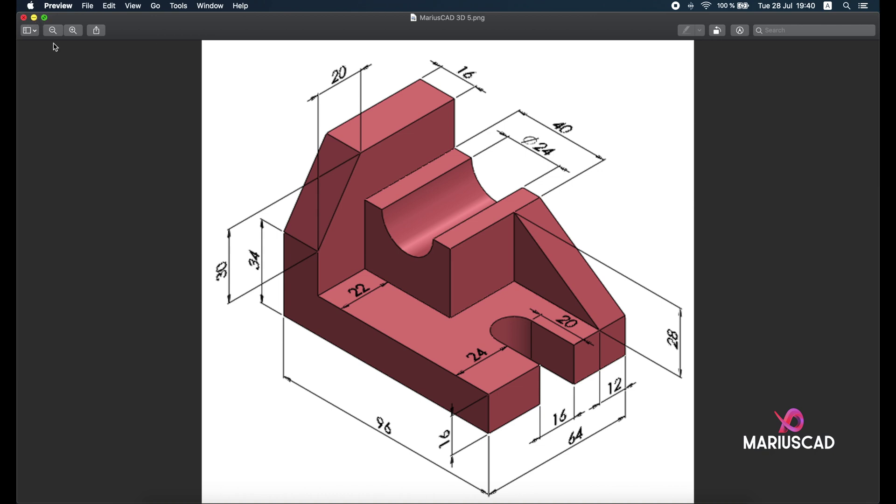
pyautogui.press('super+w')
# - Presspull the base outline into a solid 63 units deep
pyautogui.click(92, 70)
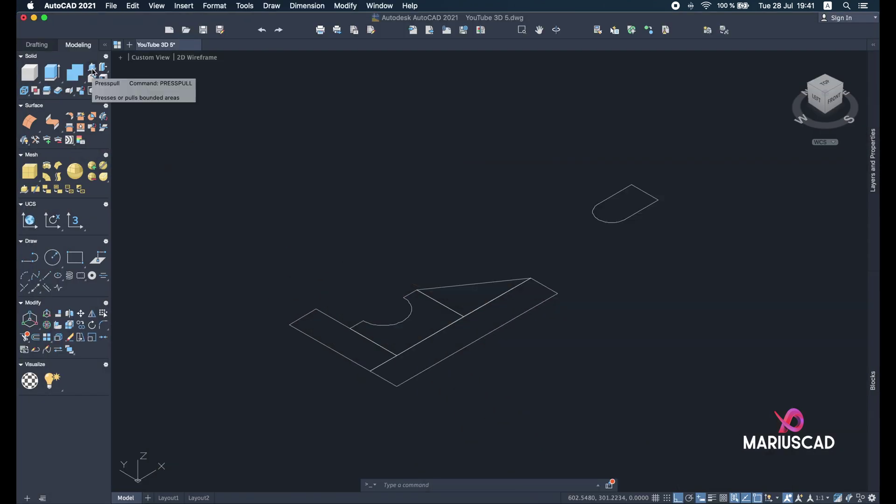
pyautogui.click(91, 70)
pyautogui.click(427, 351)
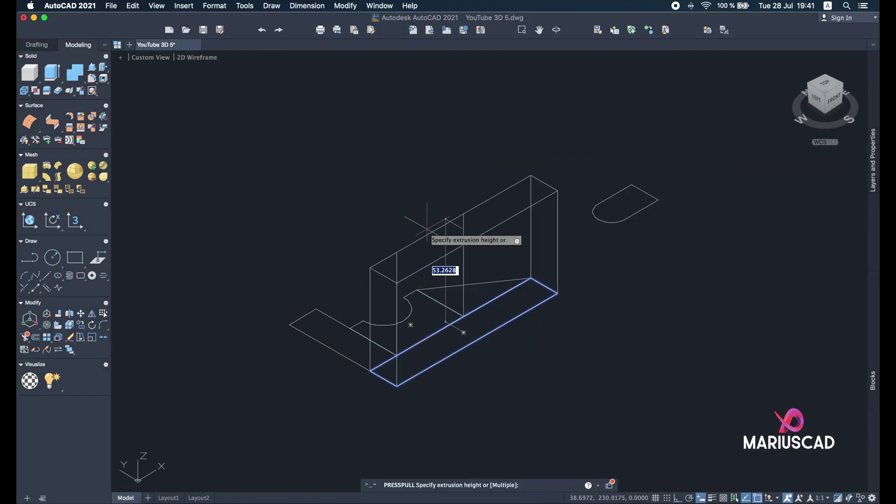
pyautogui.write('63')
pyautogui.press('Return')
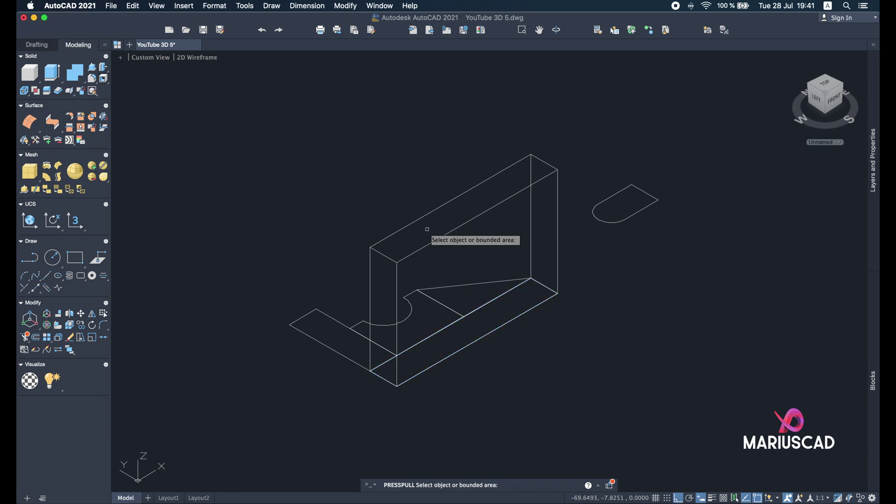
# - Presspull the upright rectangle to a picked height, orbit, and recheck the reference
pyautogui.click(327, 333)
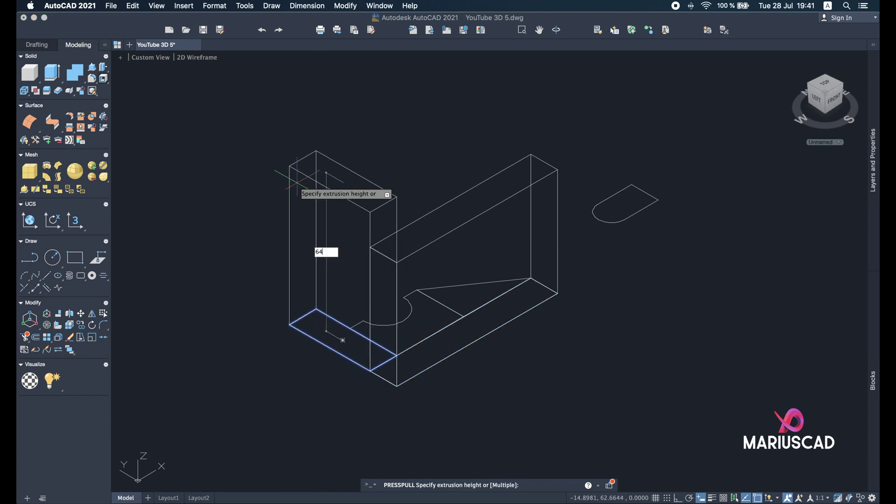
pyautogui.click(299, 180)
pyautogui.press('Return')
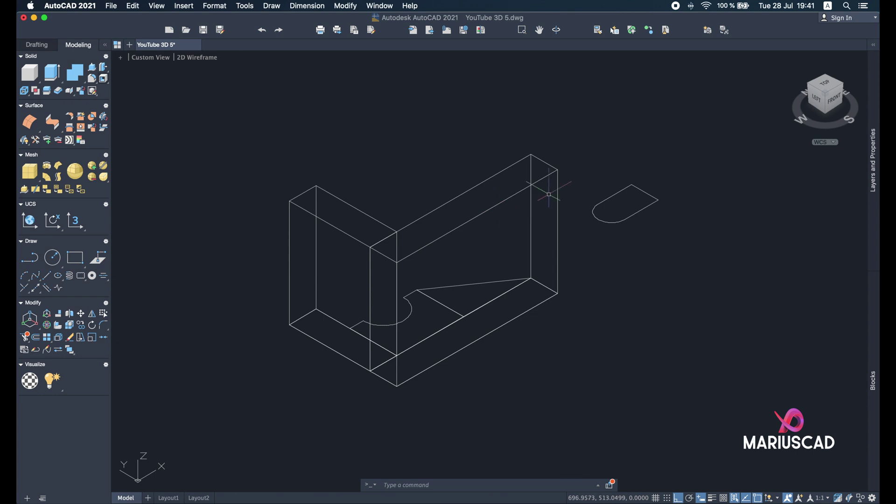
pyautogui.keyDown('shift'); pyautogui.moveTo(580, 200); pyautogui.dragTo(434, 271, button='middle'); pyautogui.keyUp('shift')
pyautogui.click(710, 497)
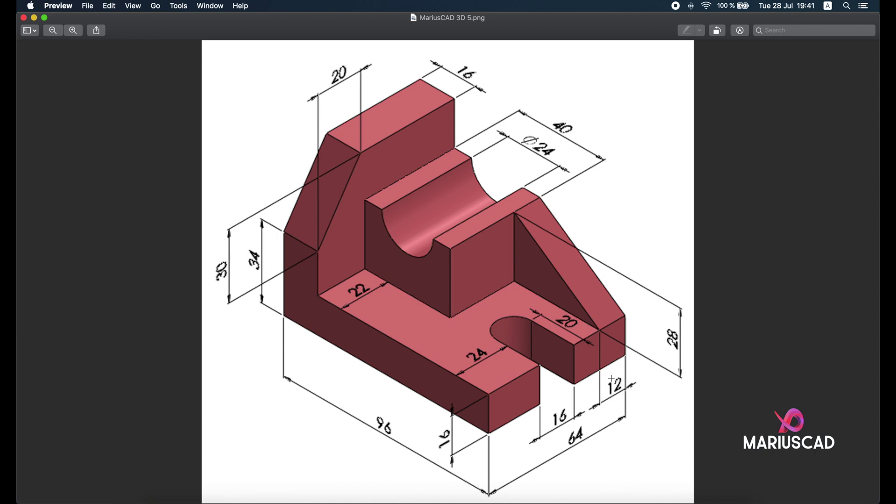
# - Press-pull the cradle block to its snapped edge height and the triangular gusset 12 units thick
pyautogui.click(34, 19)
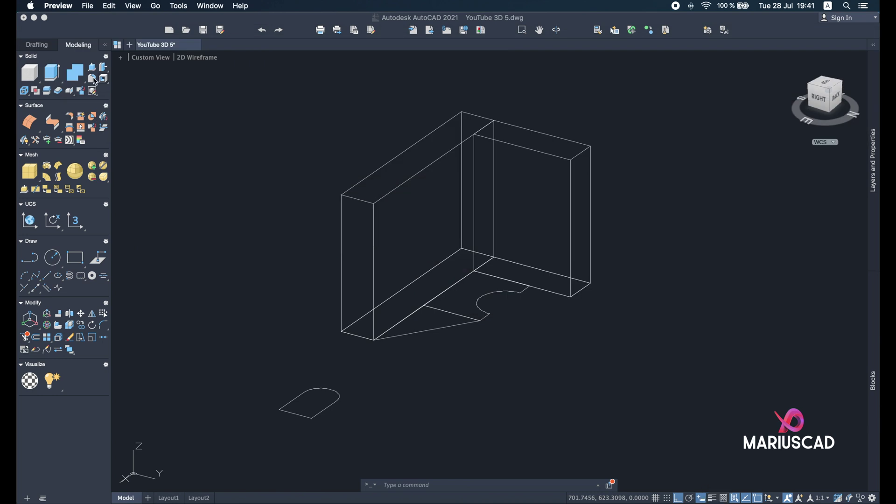
pyautogui.click(92, 76)
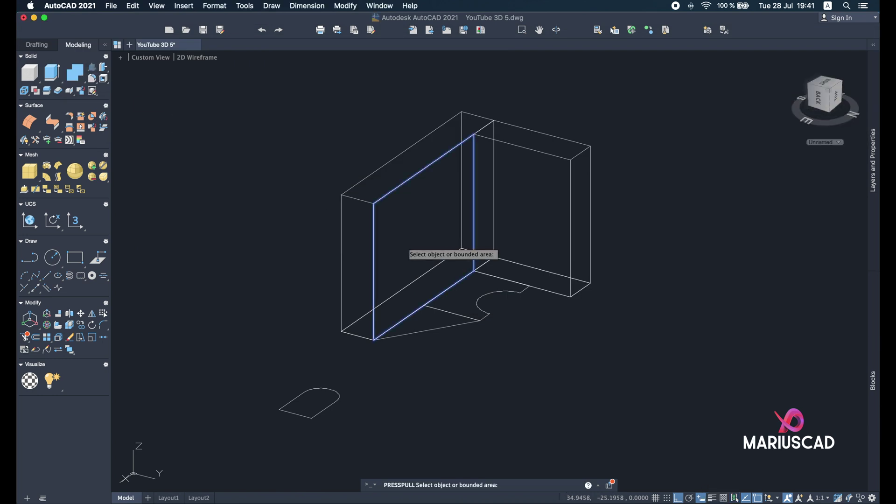
pyautogui.click(475, 295)
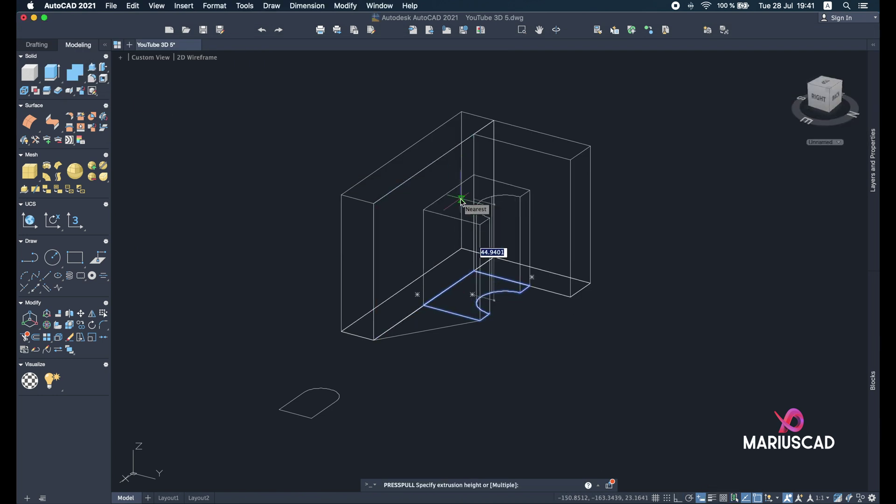
pyautogui.click(461, 198)
pyautogui.click(444, 316)
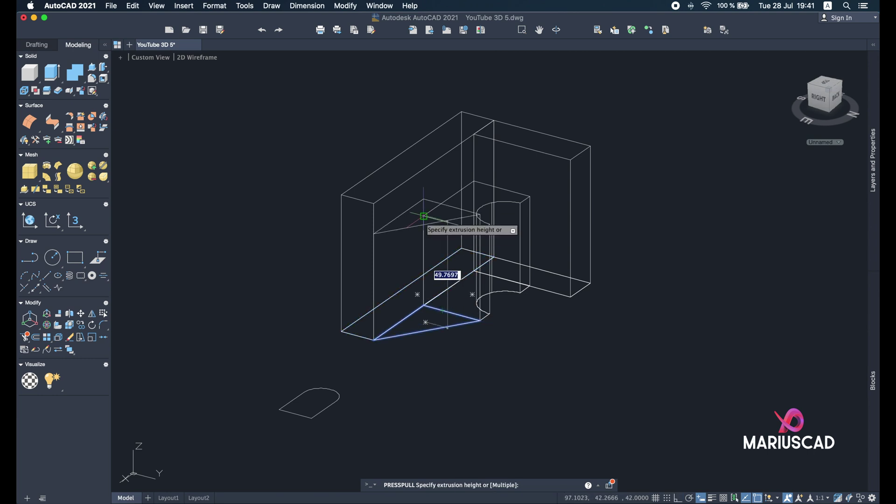
pyautogui.write('12')
pyautogui.press('Return')
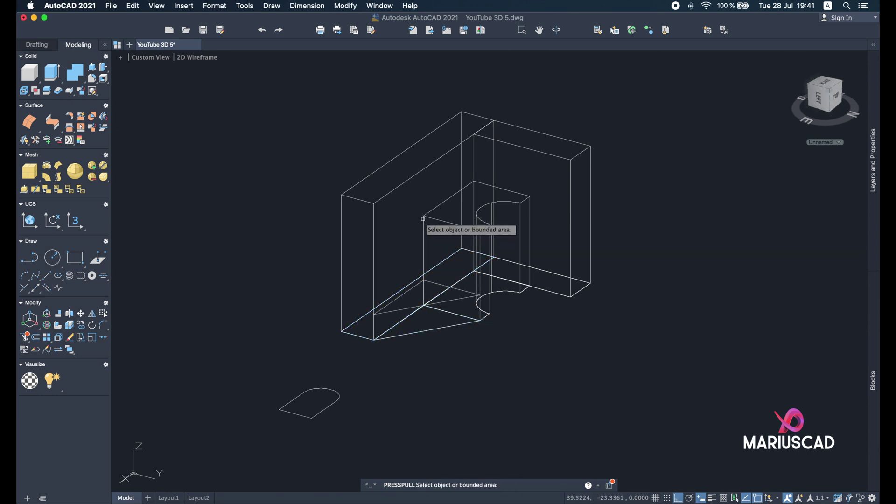
pyautogui.press('Escape')
# - Pan to the slot outline and window-select it
pyautogui.moveTo(525, 286); pyautogui.dragTo(656, 179, button='middle')
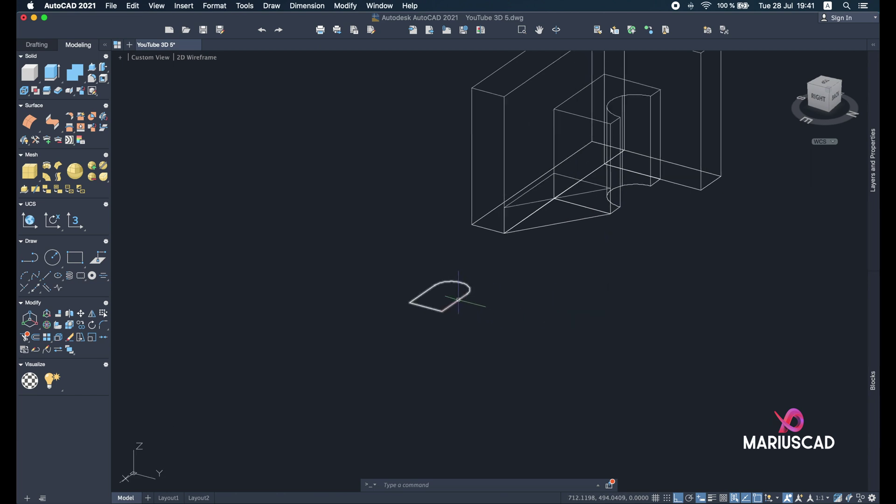
pyautogui.click(479, 336)
pyautogui.click(397, 250)
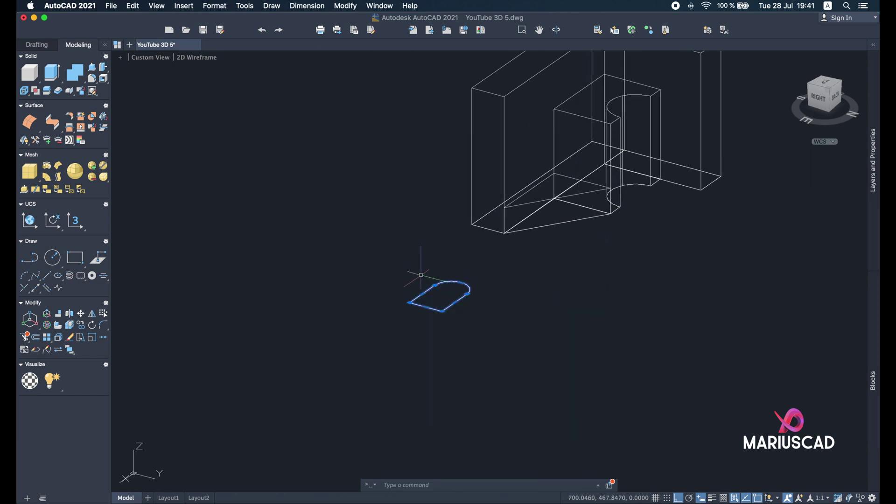
# - Open the Help options, then dismiss the list
pyautogui.click(411, 7)
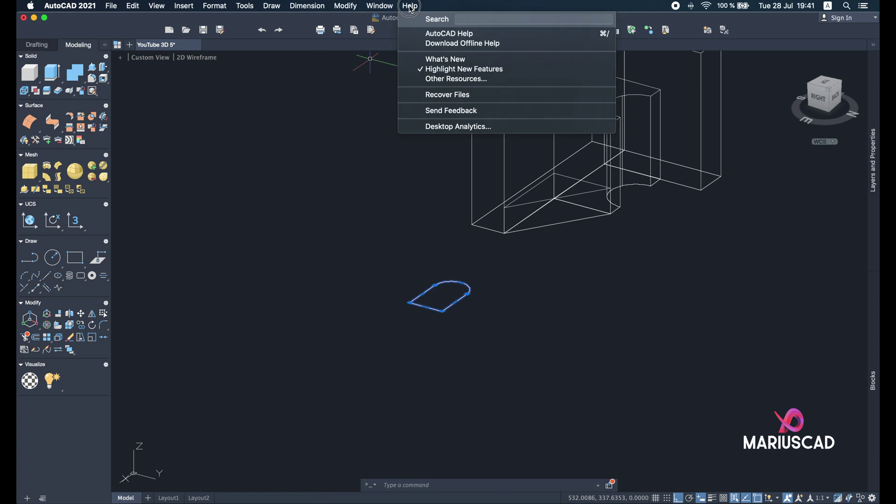
pyautogui.click(413, 8)
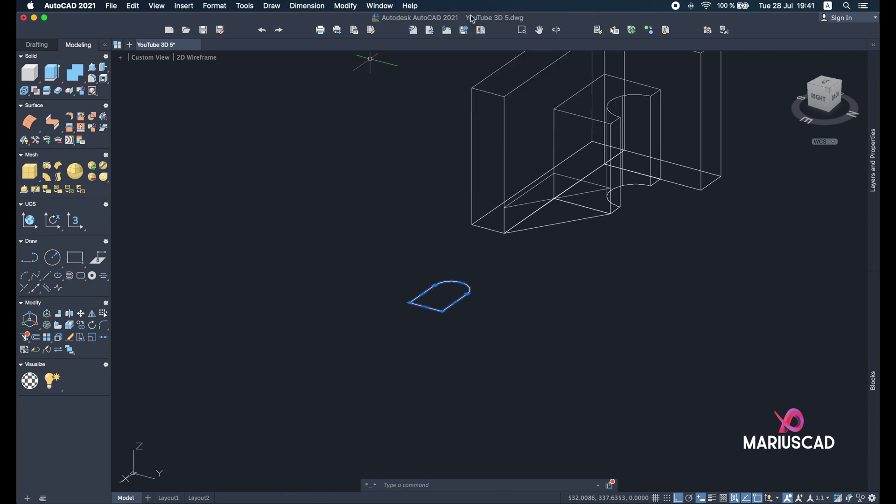
pyautogui.click(415, 6)
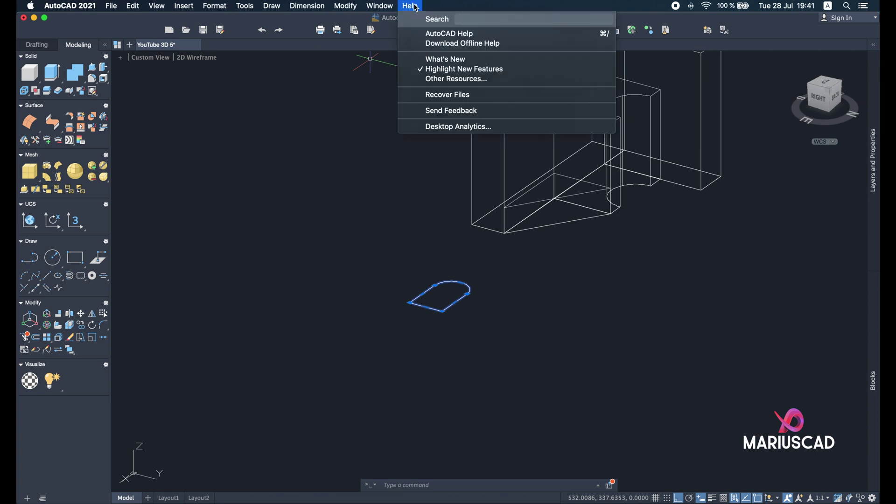
pyautogui.click(369, 173)
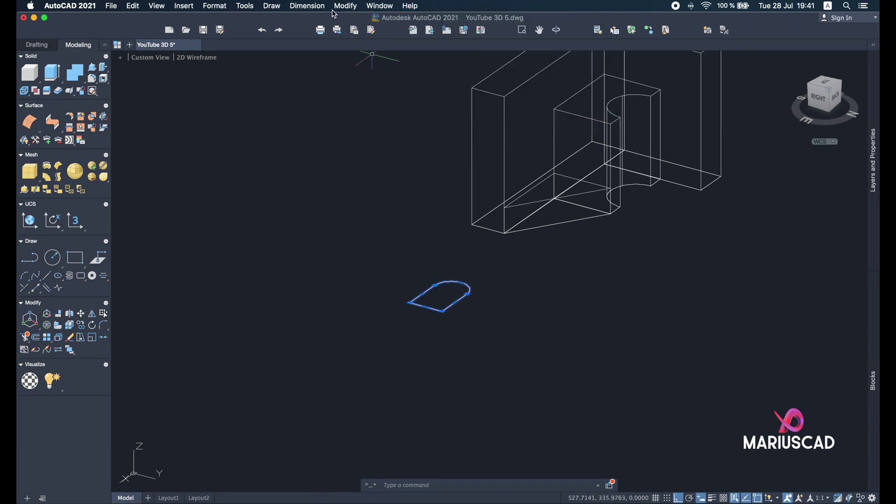
# - Start 3D Rotate on the slot profile with its base point and the X axis as rotation axis
pyautogui.click(345, 6)
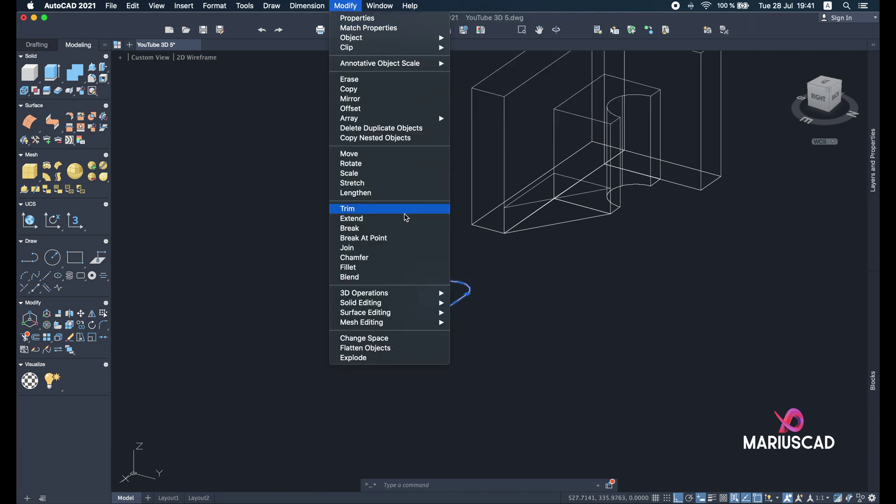
pyautogui.moveTo(437, 297)
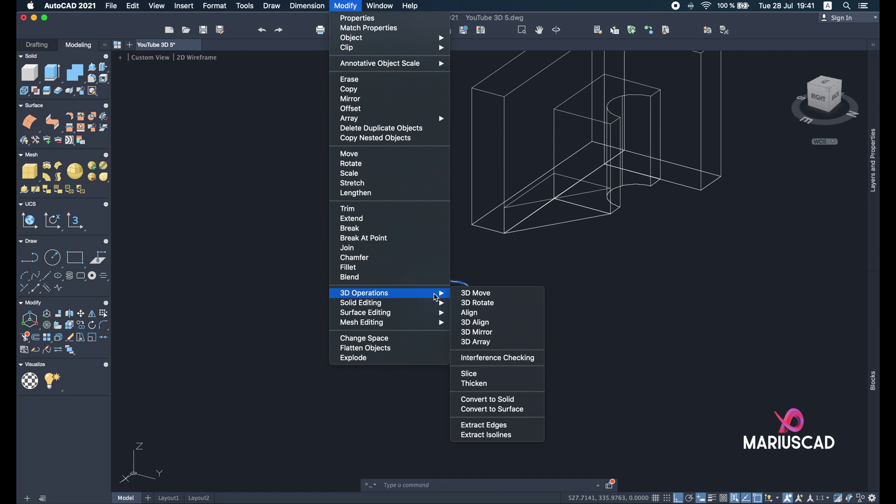
pyautogui.click(504, 305)
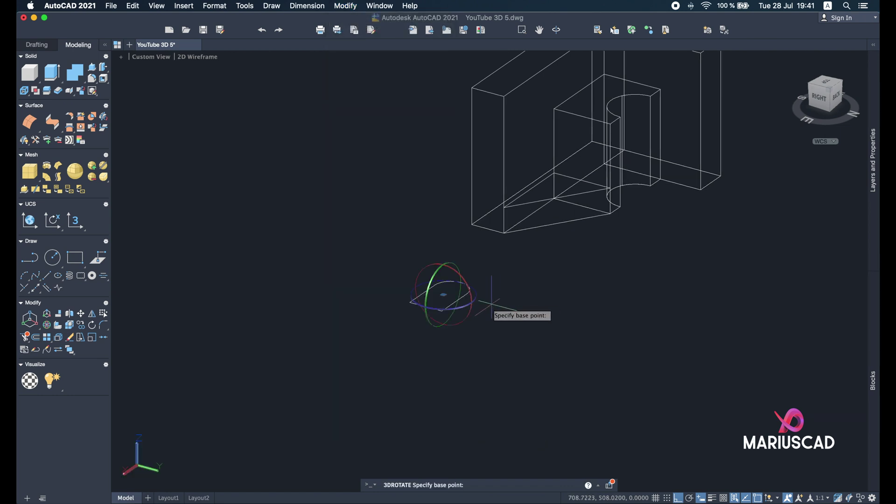
pyautogui.click(451, 289)
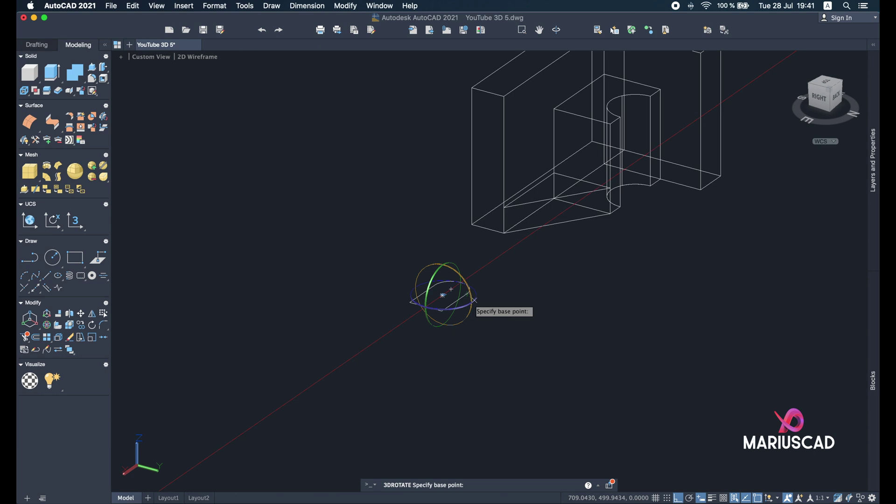
pyautogui.click(469, 292)
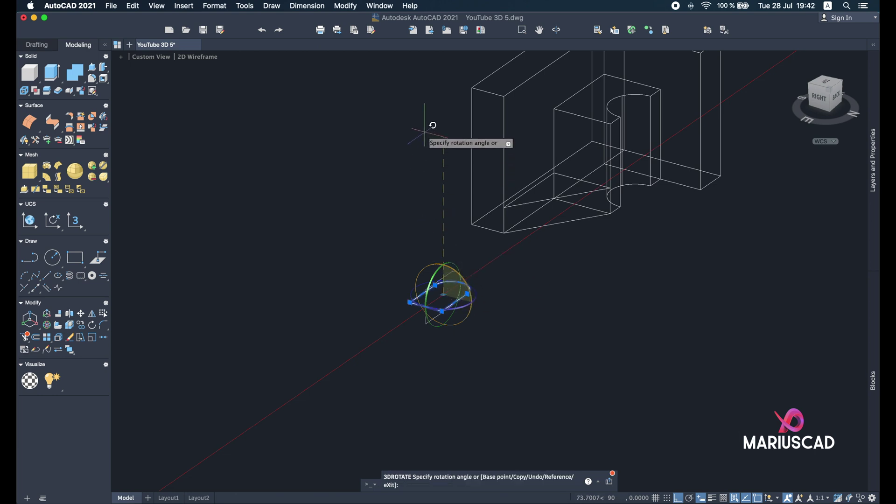
# - Stand the profile upright, view the model from the BACK, and align the UCS to View
pyautogui.click(425, 132)
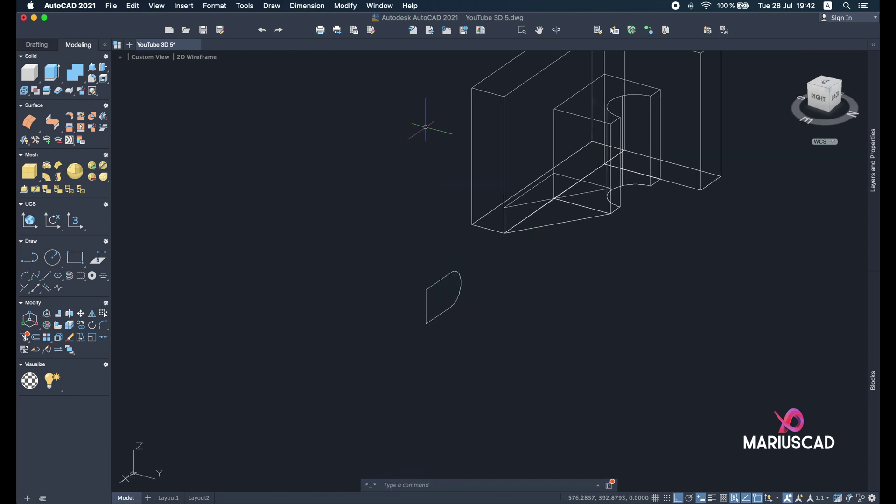
pyautogui.moveTo(454, 288); pyautogui.dragTo(436, 265, button='middle')
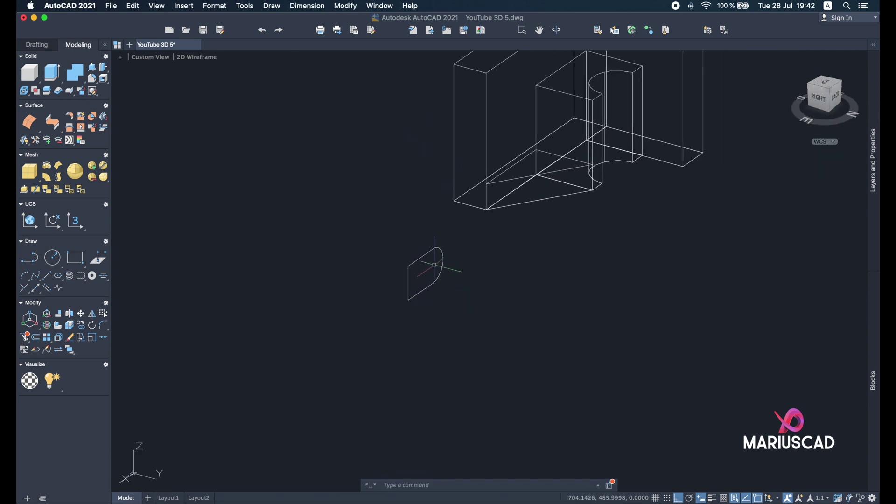
pyautogui.click(840, 99)
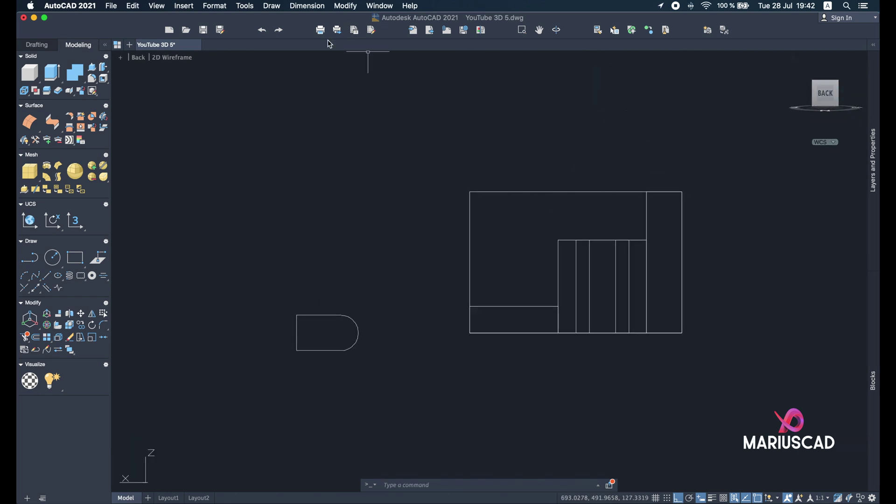
pyautogui.click(239, 7)
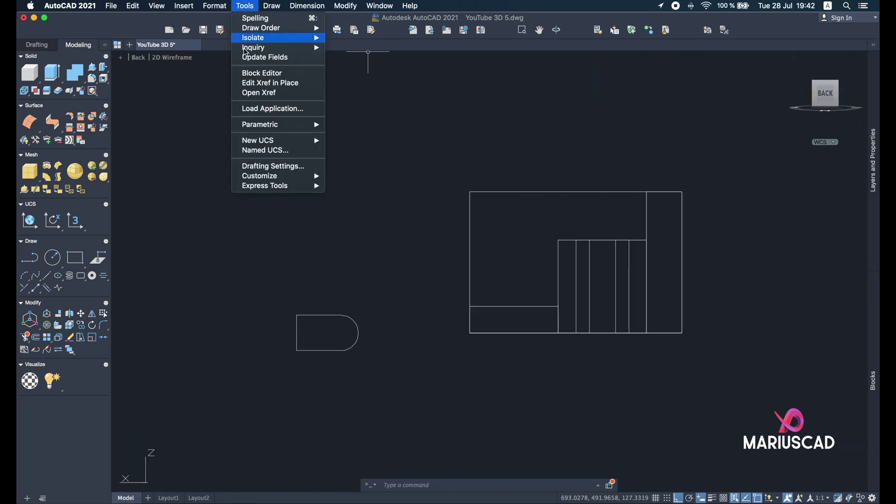
pyautogui.moveTo(270, 141)
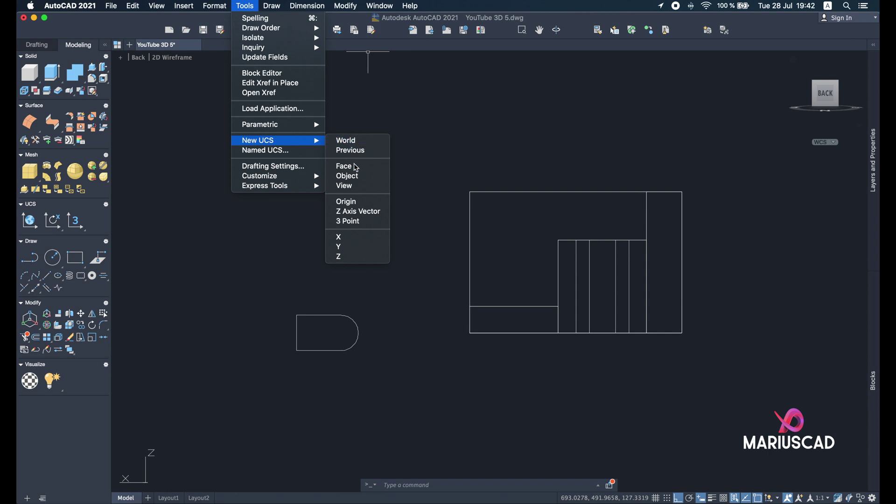
pyautogui.click(359, 186)
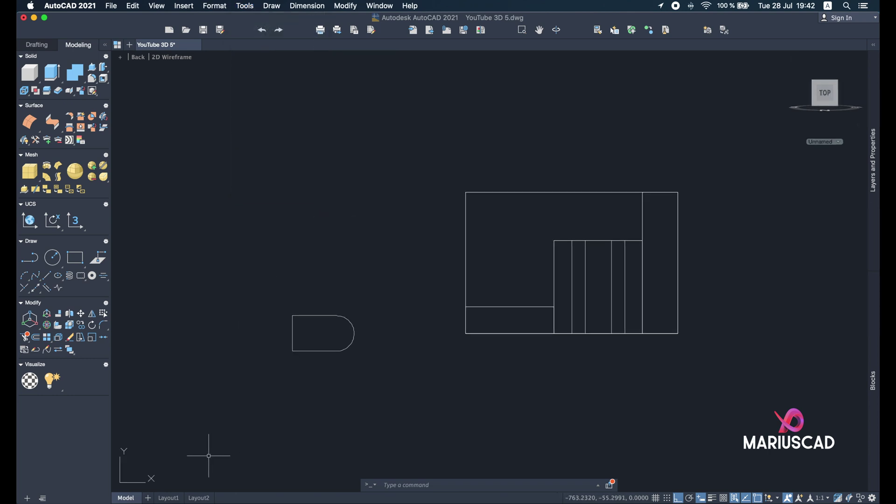
# - Bring the bracket reference image back in front of the drawing
pyautogui.hscroll(3, 358, 251)
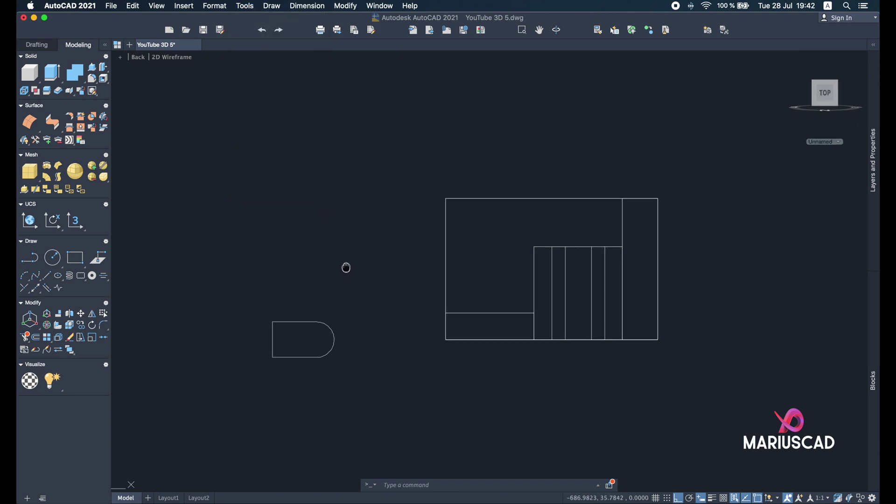
pyautogui.click(337, 394)
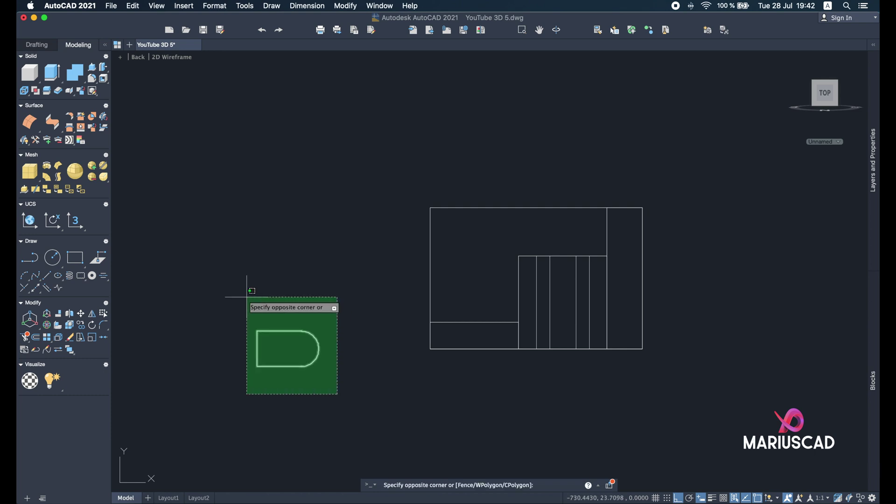
pyautogui.press('Escape')
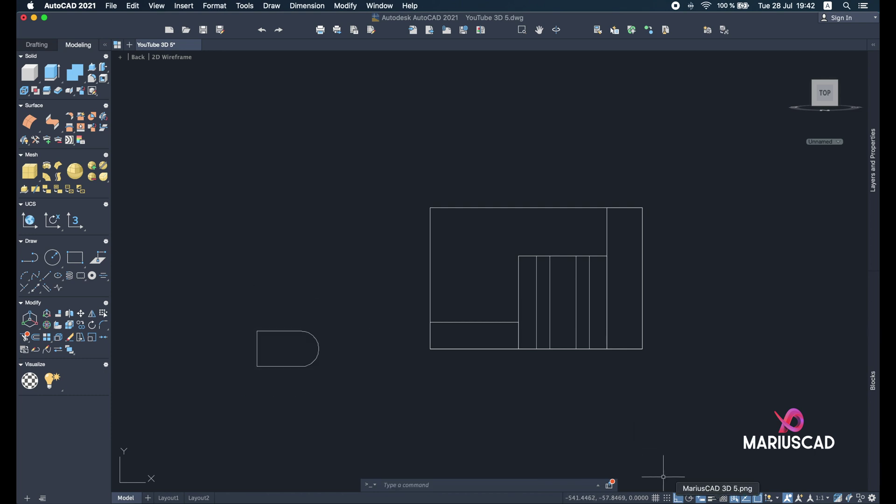
pyautogui.click(700, 498)
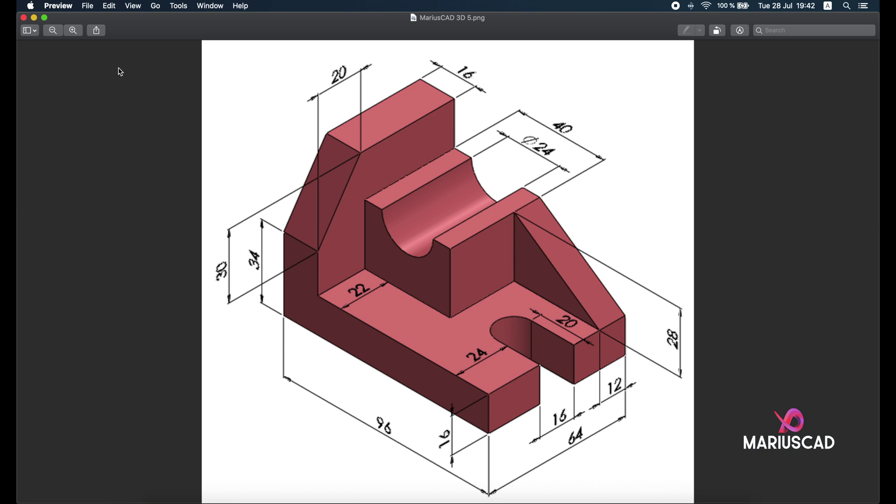
pyautogui.click(34, 17)
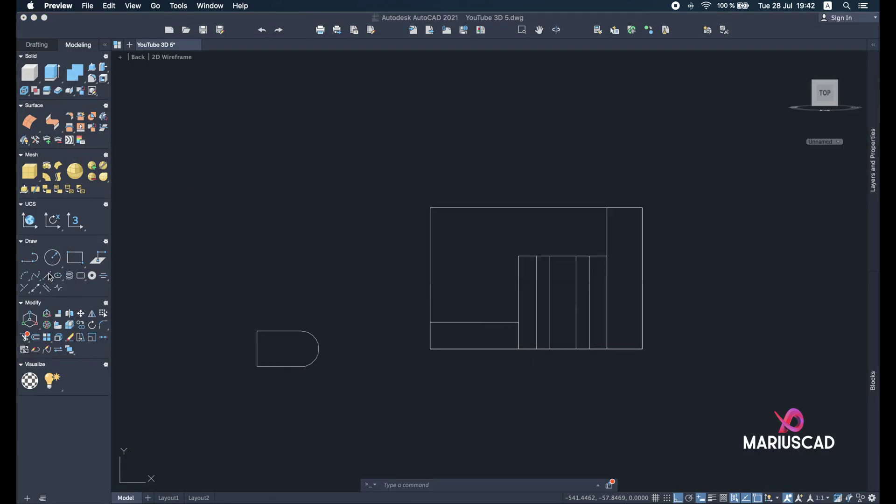
# - Start a line from the outline's top-left corner, then cancel it
pyautogui.write('l')
pyautogui.press('Return')
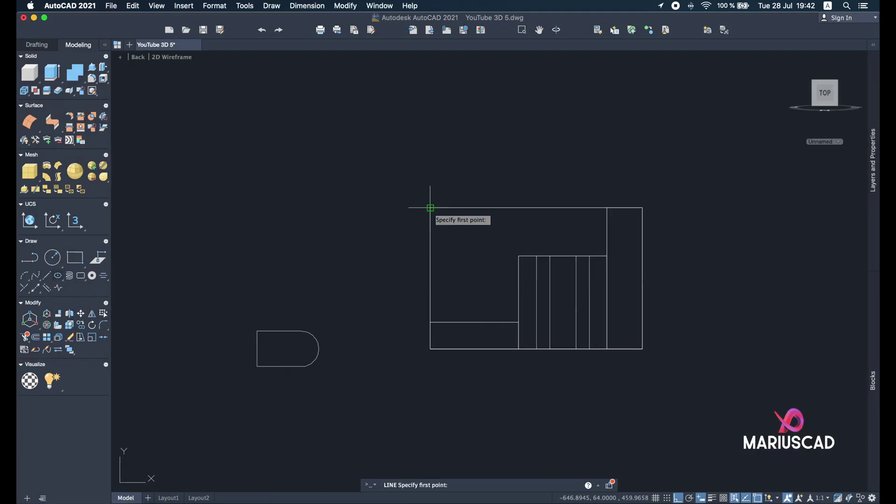
pyautogui.click(430, 207)
pyautogui.click(431, 257)
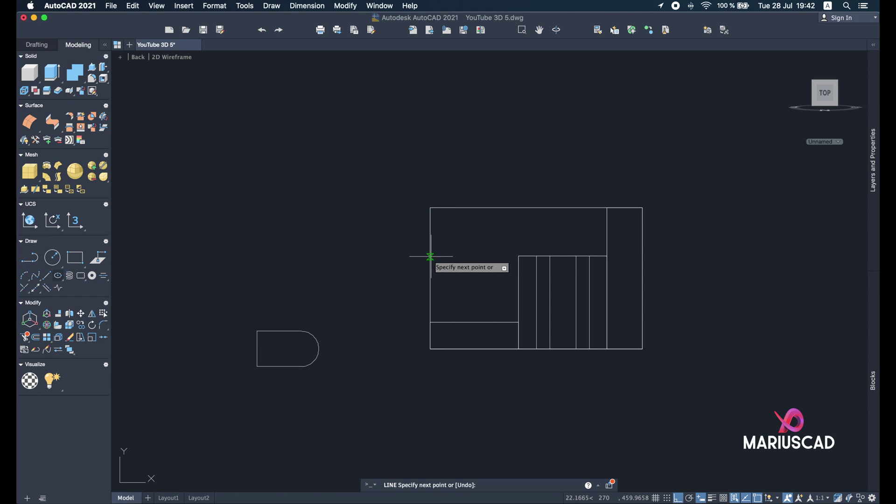
pyautogui.press('Escape')
# - Move the D-shaped profile by its left midpoint onto the outline's left edge
pyautogui.click(367, 419)
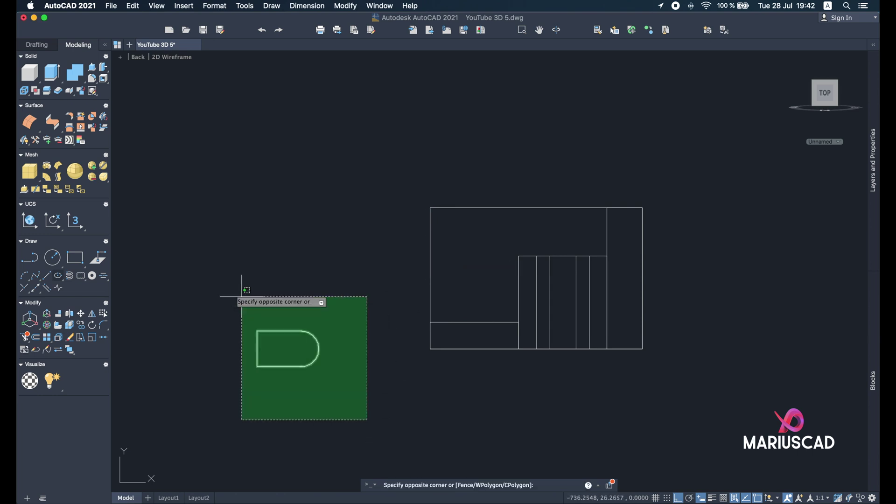
pyautogui.click(231, 290)
pyautogui.write('m')
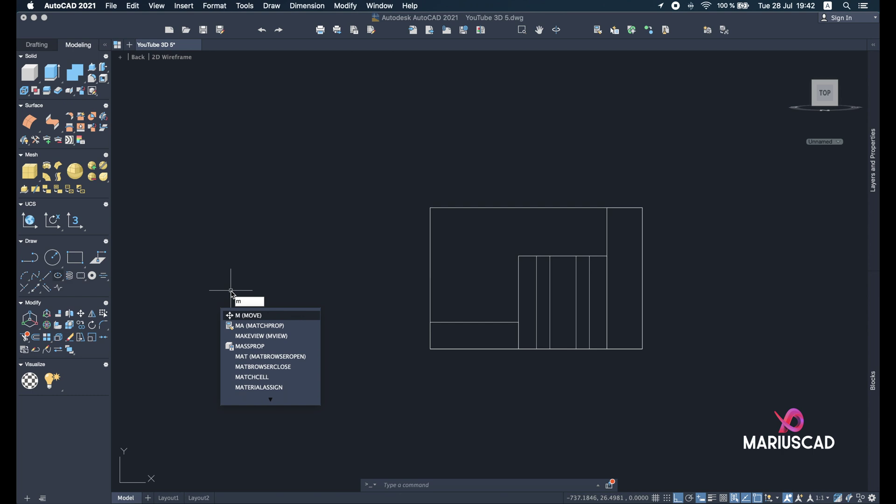
pyautogui.press('Return')
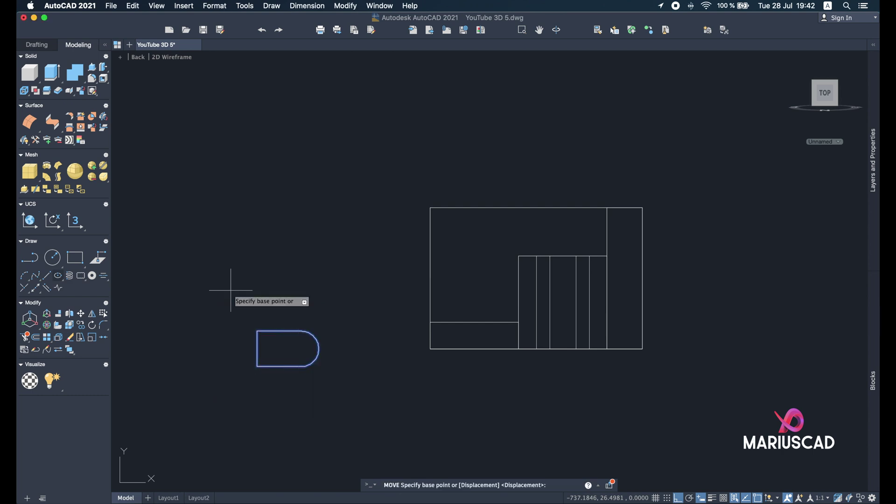
pyautogui.click(257, 348)
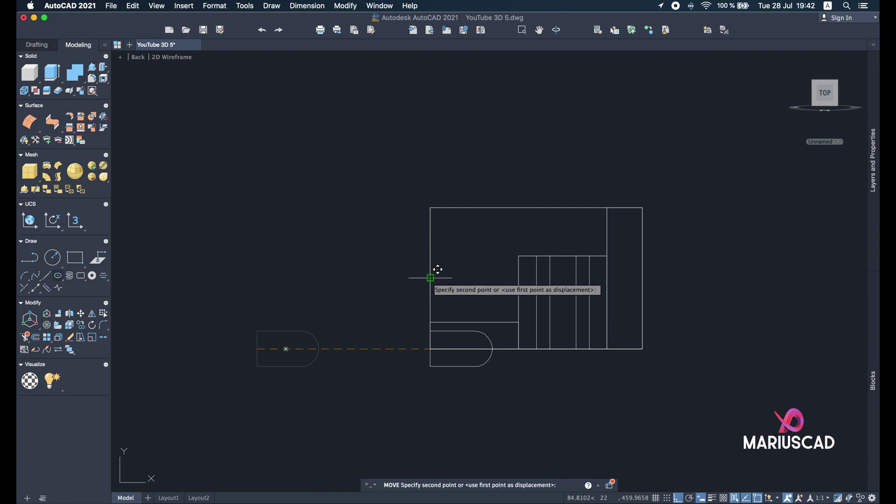
pyautogui.click(430, 278)
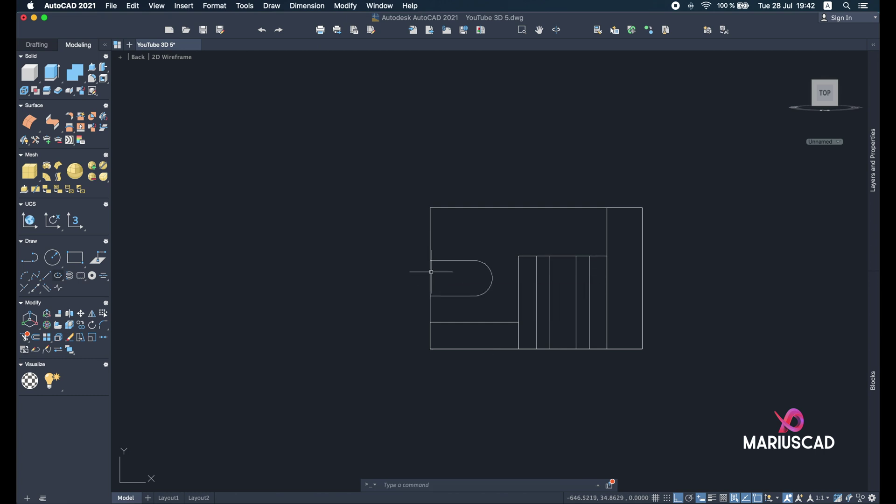
pyautogui.click(430, 249)
pyautogui.press('Escape')
# - Orbit to an isometric view and press-pull the D-shaped slot area through the solid
pyautogui.keyDown('shift'); pyautogui.moveTo(426, 310); pyautogui.dragTo(558, 313, button='middle'); pyautogui.keyUp('shift')
pyautogui.moveTo(437, 234); pyautogui.dragTo(437, 254, button='middle')
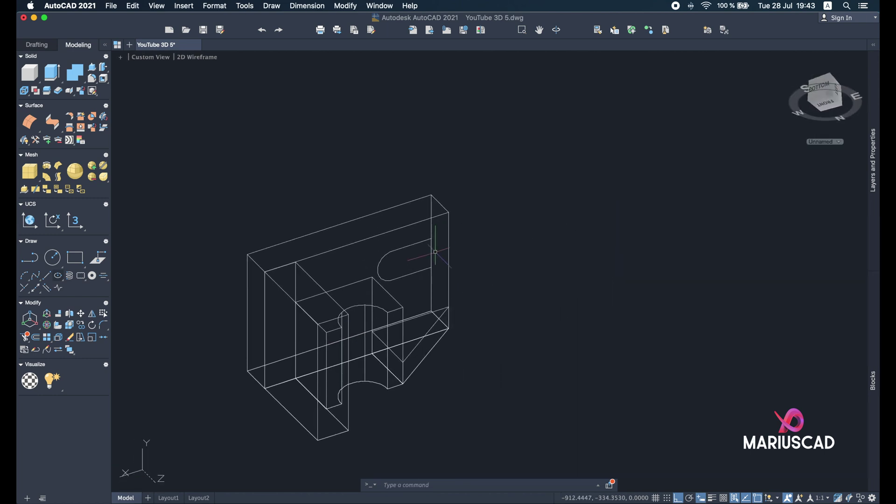
pyautogui.click(95, 71)
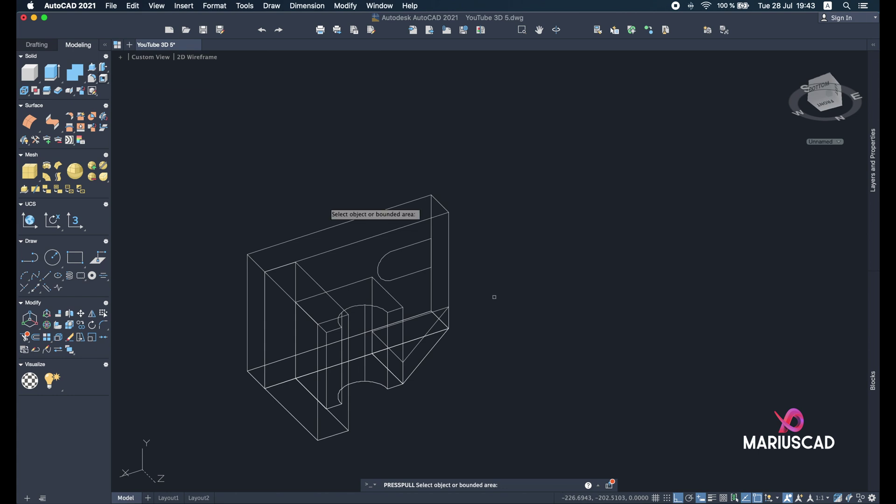
pyautogui.click(407, 262)
pyautogui.click(542, 348)
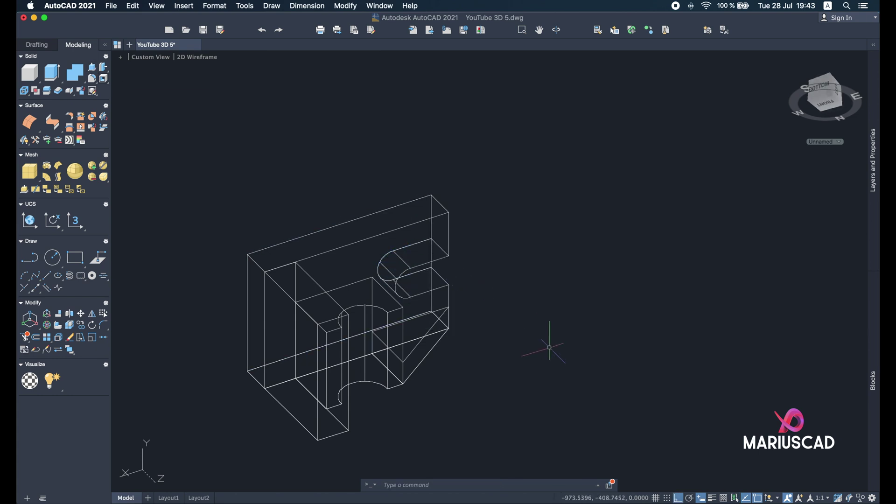
# - Orbit around the new slot to inspect it, ending near a front view
pyautogui.keyDown('shift'); pyautogui.moveTo(523, 334); pyautogui.dragTo(294, 314, button='middle'); pyautogui.keyUp('shift')
pyautogui.click(232, 295)
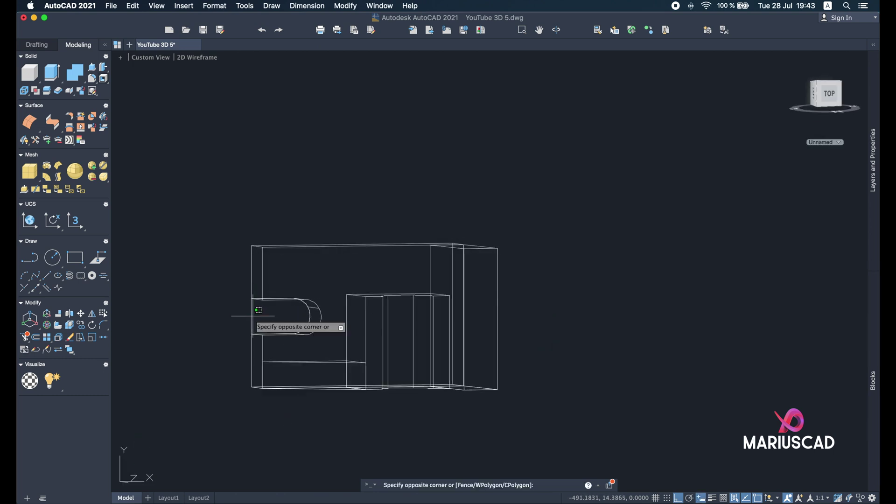
pyautogui.click(346, 338)
pyautogui.keyDown('shift'); pyautogui.moveTo(259, 316); pyautogui.dragTo(426, 281, button='middle'); pyautogui.keyUp('shift')
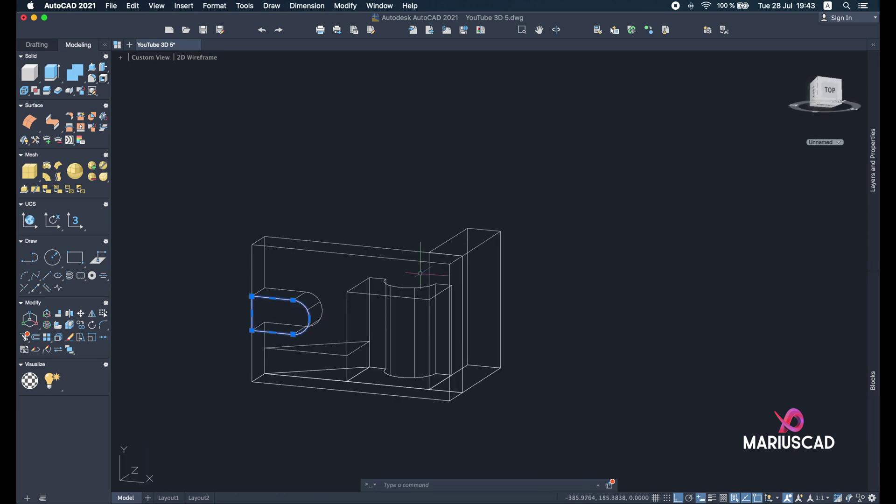
pyautogui.keyDown('shift'); pyautogui.moveTo(396, 263); pyautogui.dragTo(326, 273, button='middle'); pyautogui.keyUp('shift')
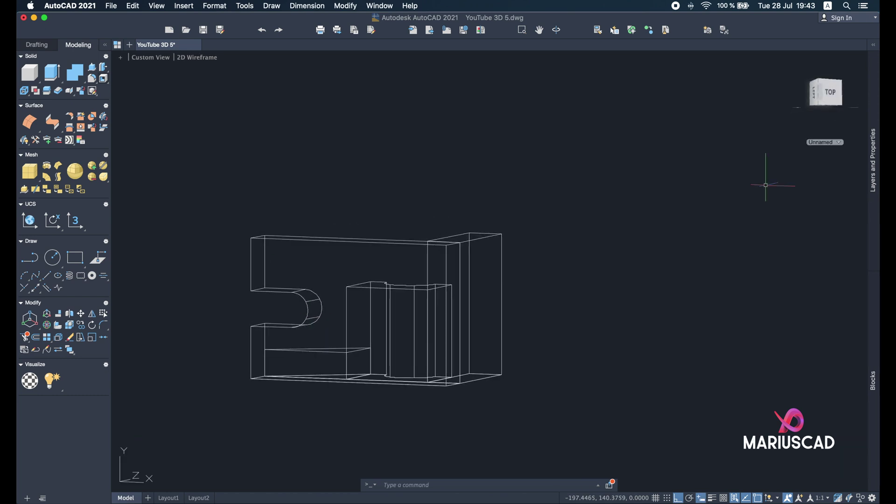
pyautogui.click(794, 61)
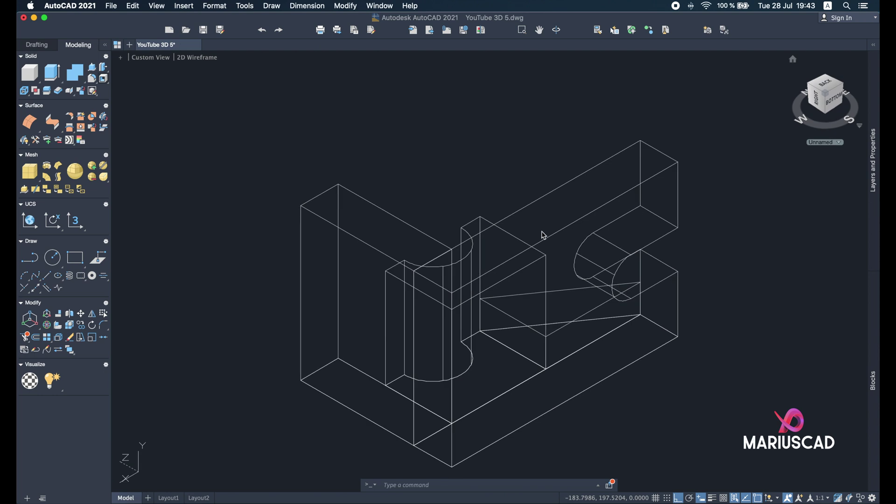
pyautogui.click(430, 287)
pyautogui.keyDown('shift'); pyautogui.moveTo(430, 287); pyautogui.dragTo(511, 242, button='middle'); pyautogui.keyUp('shift')
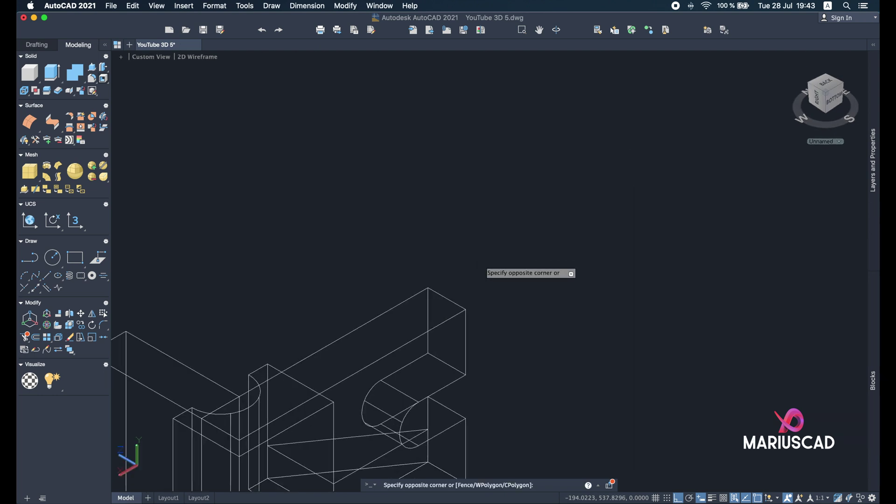
pyautogui.keyDown('shift'); pyautogui.moveTo(435, 290); pyautogui.dragTo(335, 347, button='middle'); pyautogui.keyUp('shift')
pyautogui.keyDown('shift'); pyautogui.moveTo(359, 320); pyautogui.dragTo(211, 201, button='middle'); pyautogui.keyUp('shift')
pyautogui.press('Escape')
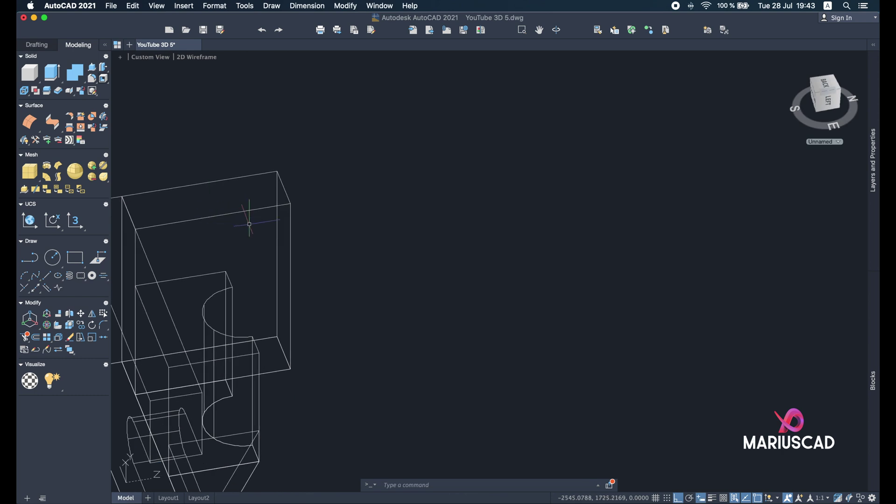
pyautogui.keyDown('shift'); pyautogui.moveTo(565, 243); pyautogui.dragTo(524, 150, button='middle'); pyautogui.keyUp('shift')
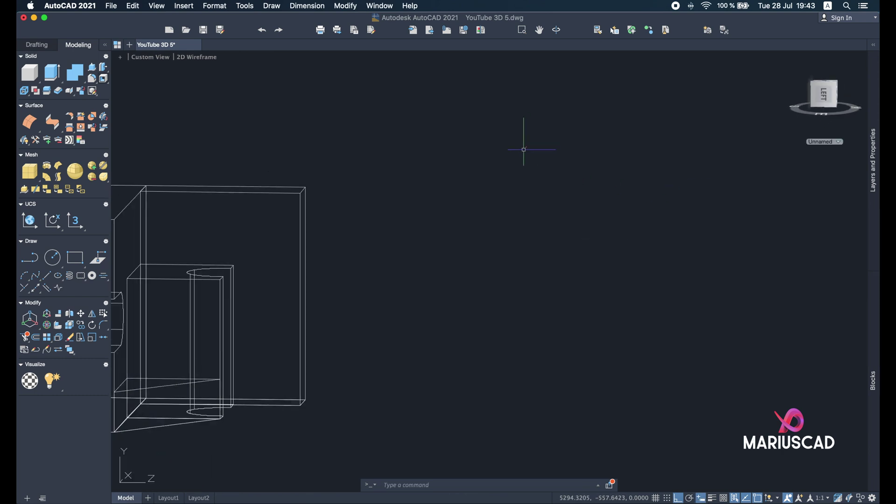
pyautogui.click(824, 95)
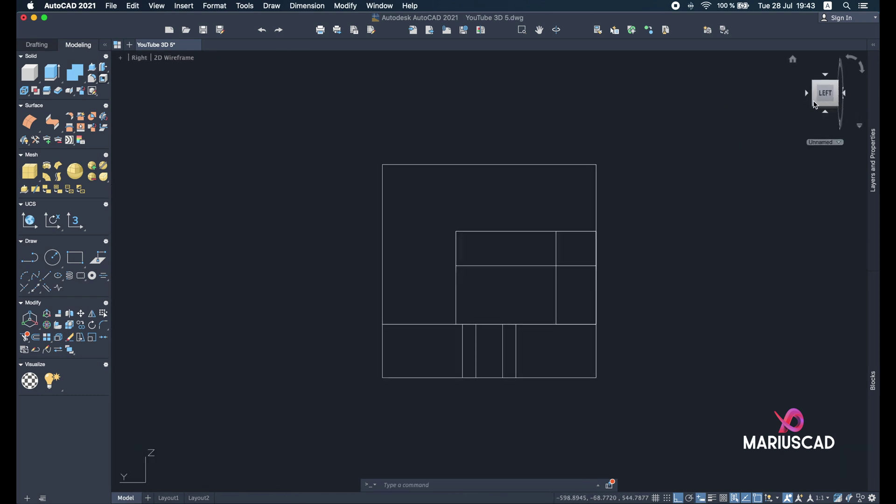
pyautogui.moveTo(532, 222)
pyautogui.keyDown('shift'); pyautogui.mouseDown(button='middle')
pyautogui.moveTo(573, 238)
pyautogui.moveTo(463, 286)
pyautogui.moveTo(527, 285)
pyautogui.moveTo(526, 226)
pyautogui.mouseUp(button='middle'); pyautogui.keyUp('shift')
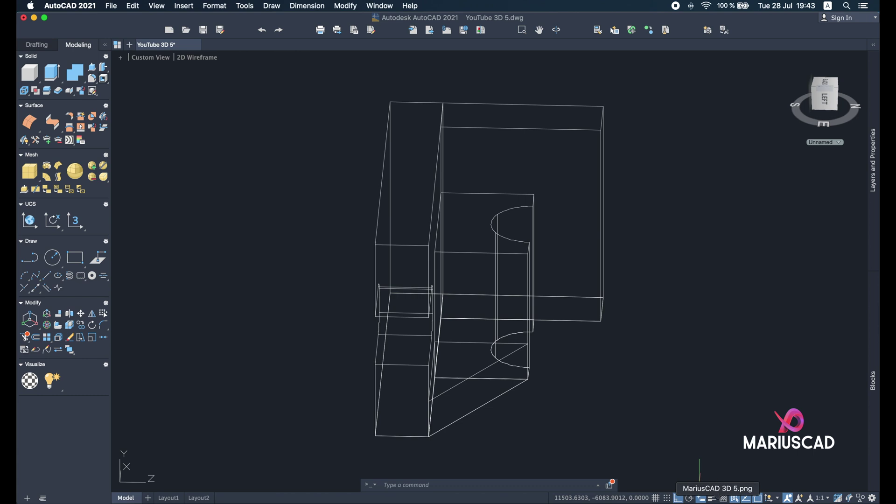
pyautogui.click(680, 498)
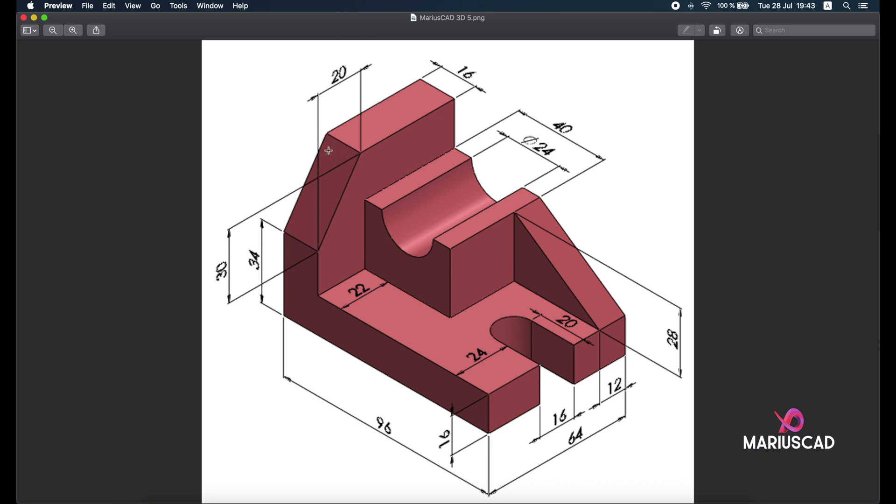
pyautogui.click(34, 19)
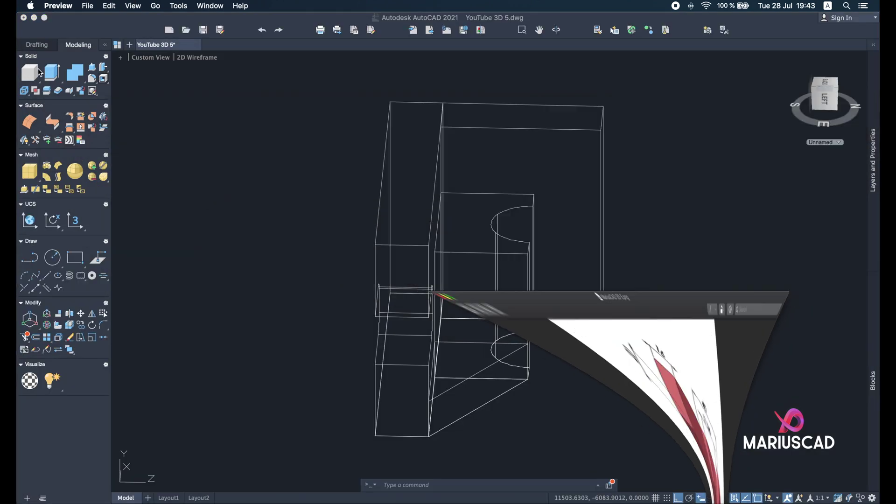
# - Draw a line along the top edge starting at the top-left corner
pyautogui.click(98, 257)
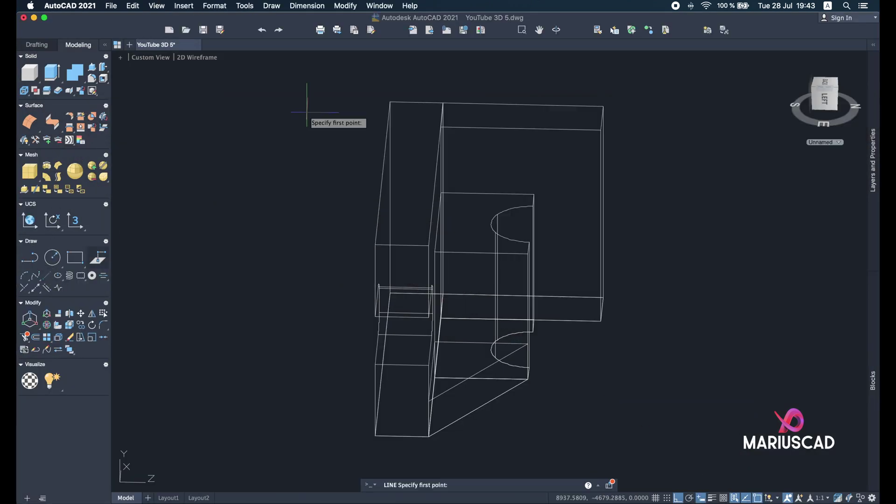
pyautogui.click(390, 102)
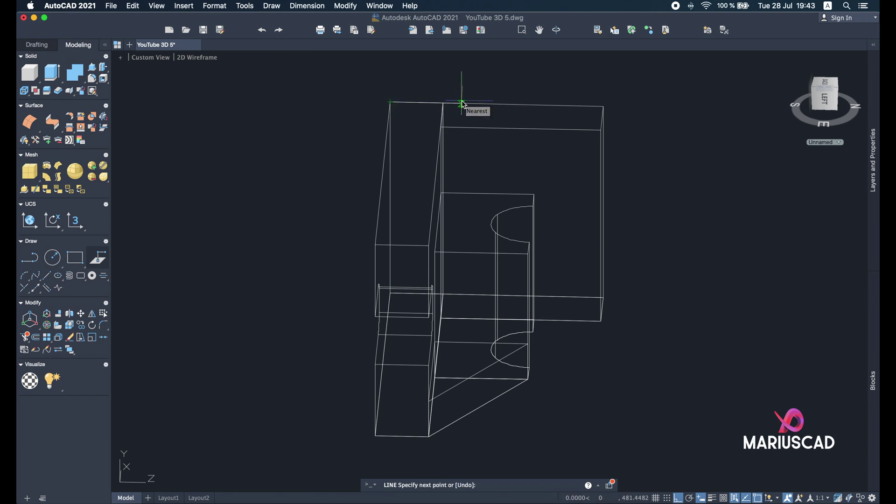
pyautogui.click(462, 103)
pyautogui.press('Return')
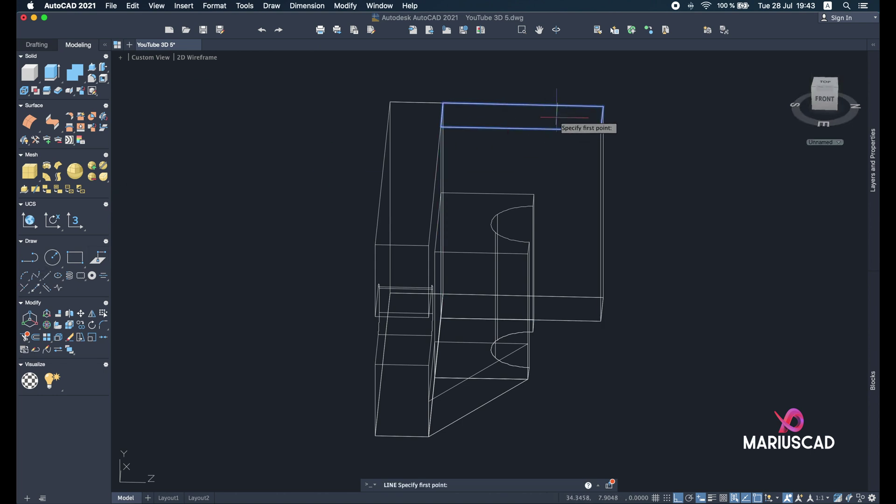
# - Draw a 20-unit vertical line down from the upright's top-right corner
pyautogui.keyDown('shift'); pyautogui.moveTo(600, 114); pyautogui.dragTo(617, 147, button='middle'); pyautogui.keyUp('shift')
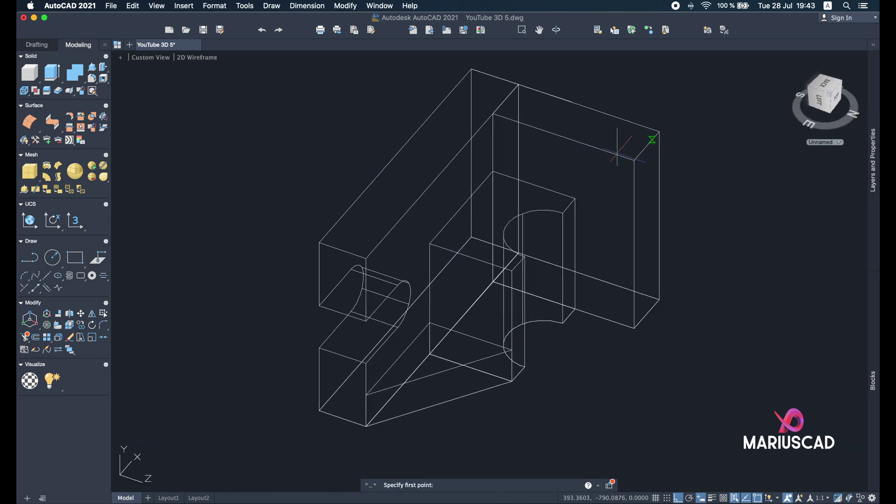
pyautogui.click(659, 132)
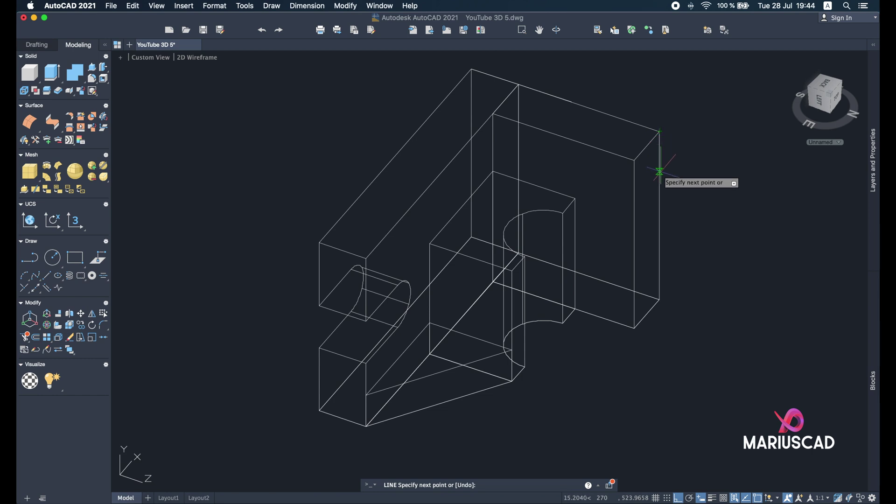
pyautogui.write('20')
pyautogui.press('Escape')
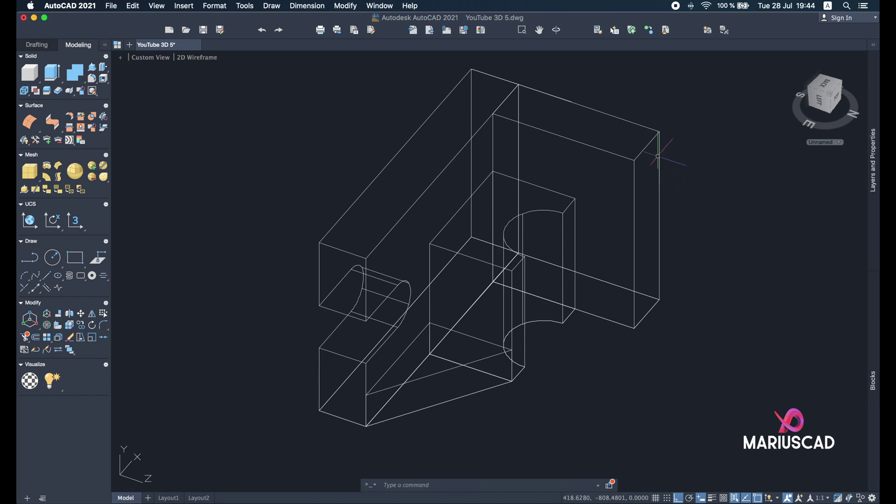
pyautogui.click(657, 157)
pyautogui.click(659, 158)
pyautogui.moveTo(678, 154)
pyautogui.keyDown('shift'); pyautogui.mouseDown(button='middle')
pyautogui.moveTo(660, 164)
pyautogui.moveTo(681, 157)
pyautogui.mouseUp(button='middle'); pyautogui.keyUp('shift')
pyautogui.moveTo(635, 187); pyautogui.dragTo(425, 193, button='middle')
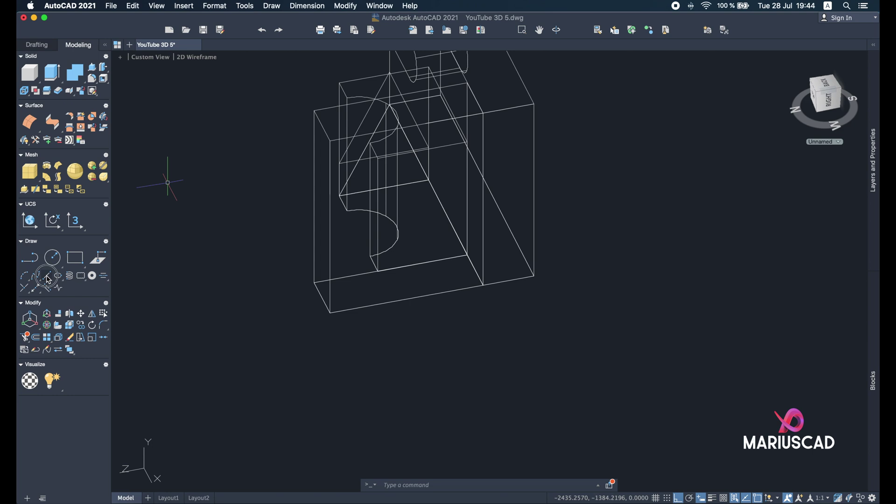
# - Draw a diagonal guide line from the marked endpoint to the snapped point
pyautogui.click(47, 277)
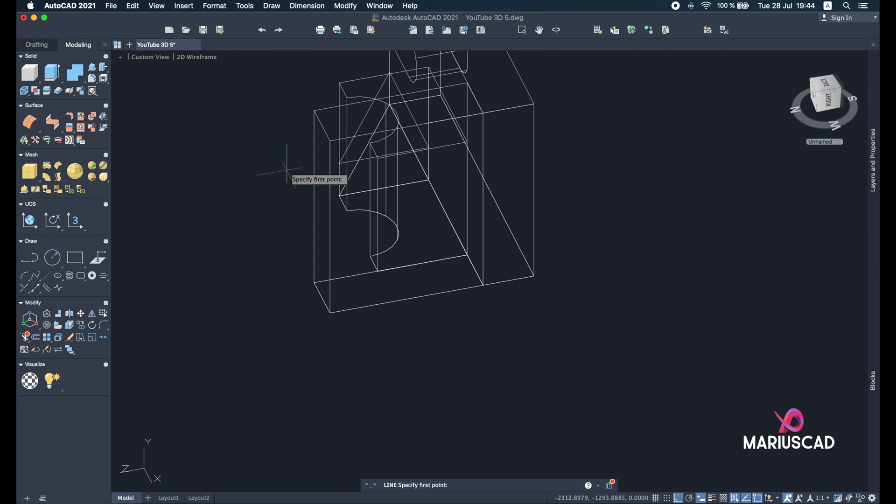
pyautogui.click(330, 194)
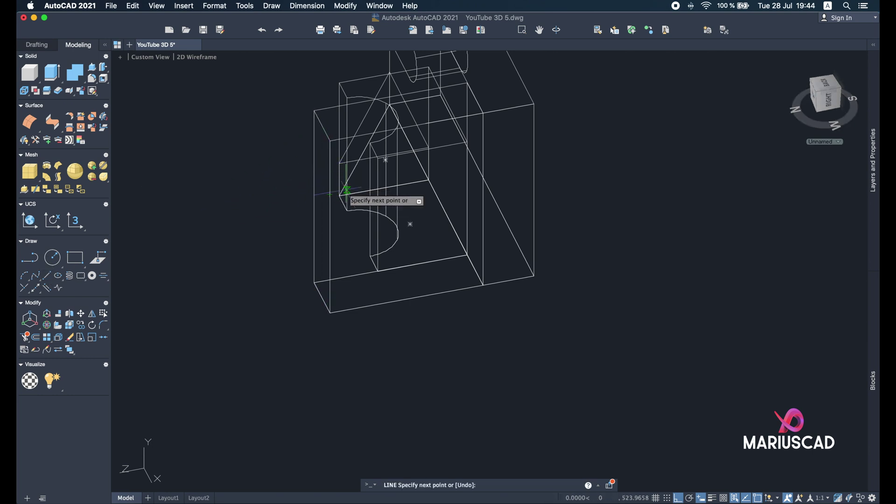
pyautogui.click(428, 123)
pyautogui.press('Escape')
pyautogui.keyDown('shift'); pyautogui.moveTo(429, 123); pyautogui.dragTo(456, 155, button='middle'); pyautogui.keyUp('shift')
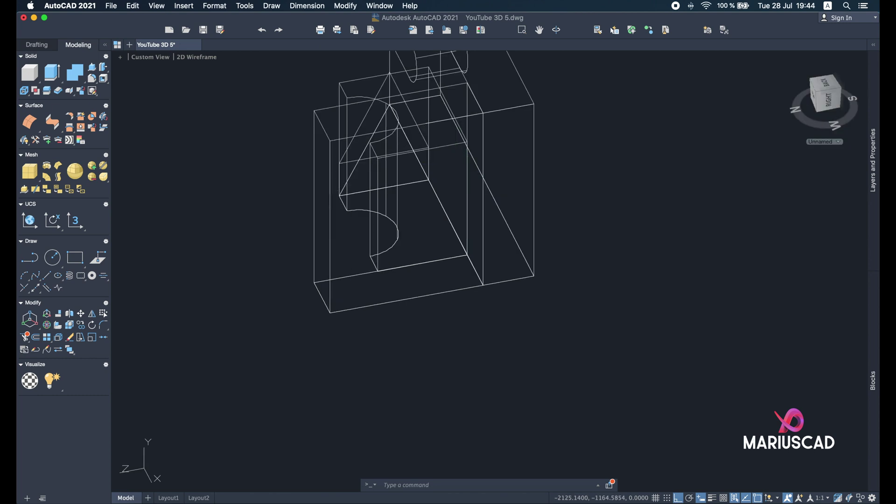
pyautogui.keyDown('shift'); pyautogui.moveTo(457, 155); pyautogui.dragTo(327, 191, button='middle'); pyautogui.keyUp('shift')
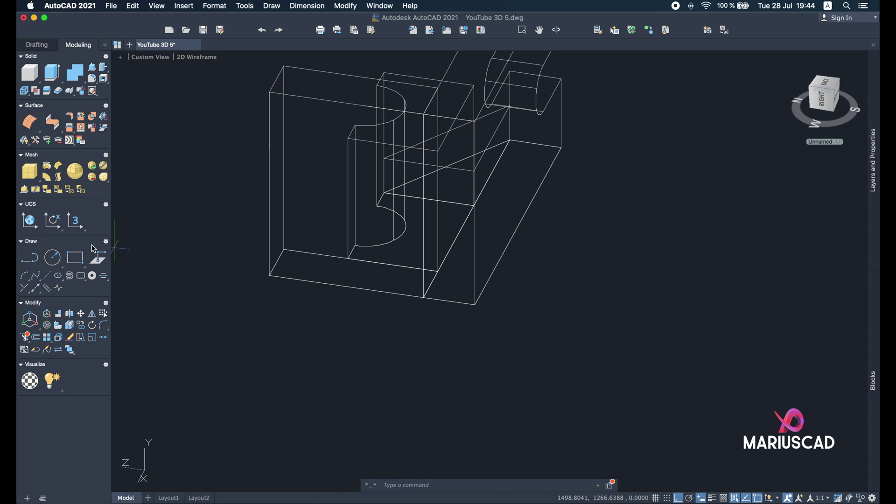
# - Draw a second diagonal line with L marking the gusset slope
pyautogui.write('l')
pyautogui.press('Return')
pyautogui.click(268, 149)
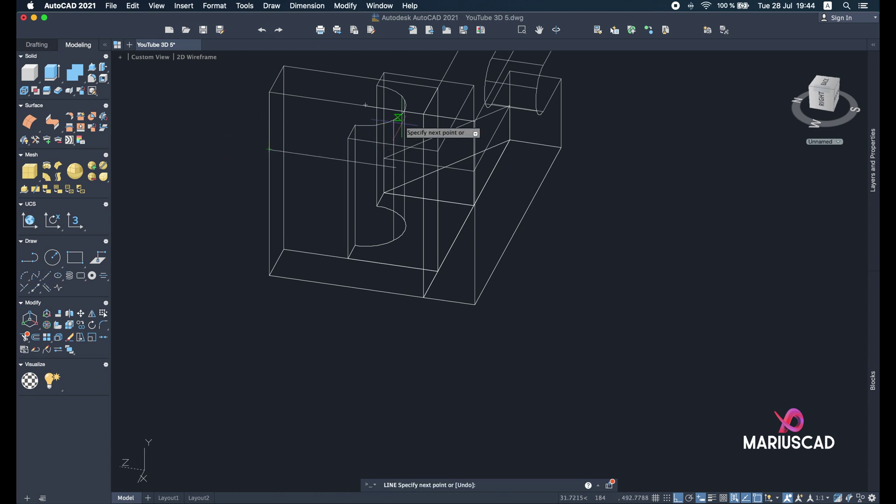
pyautogui.click(366, 106)
pyautogui.press('Return')
pyautogui.keyDown('shift'); pyautogui.moveTo(360, 161); pyautogui.dragTo(286, 220, button='middle'); pyautogui.keyUp('shift')
# - Press-pull the triangular corner as a wedge to chamfer the upright's top
pyautogui.hotkey('ctrl', 'shift', 'e')
pyautogui.click(248, 200)
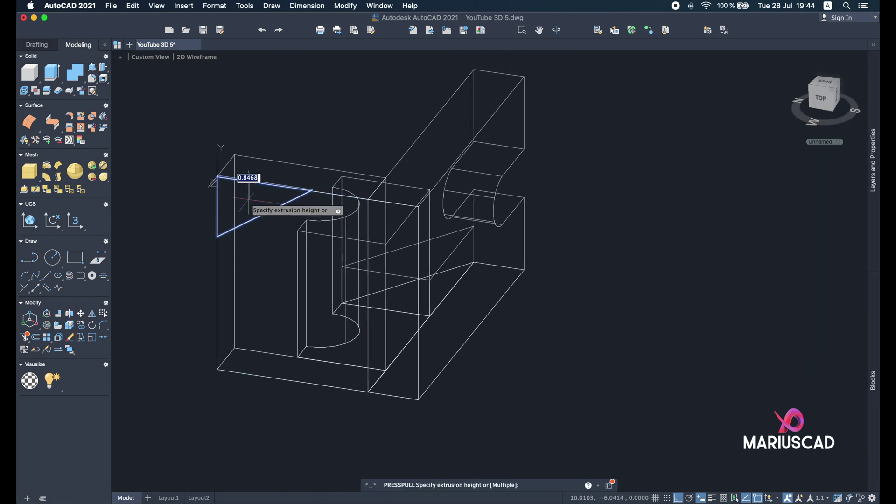
pyautogui.click(331, 108)
pyautogui.press('Escape')
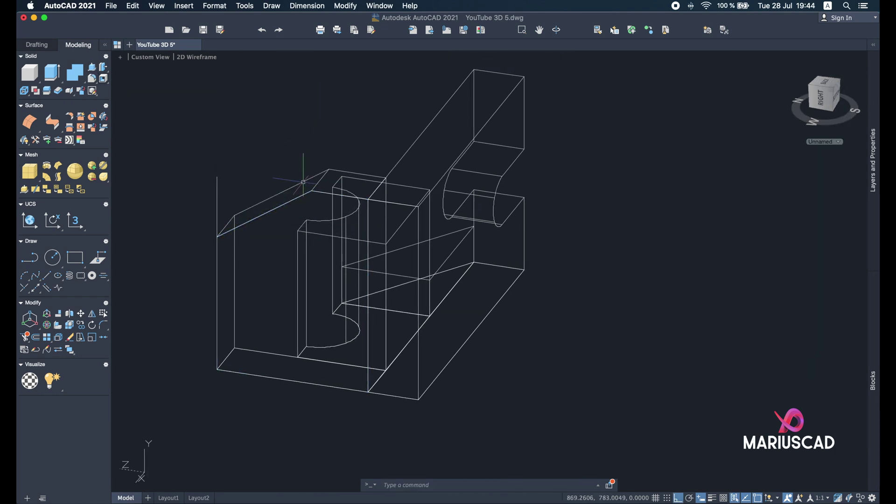
# - Select the stray vertical edge and reset the model to the Home view
pyautogui.keyDown('shift'); pyautogui.moveTo(331, 109); pyautogui.dragTo(686, 137, button='middle'); pyautogui.keyUp('shift')
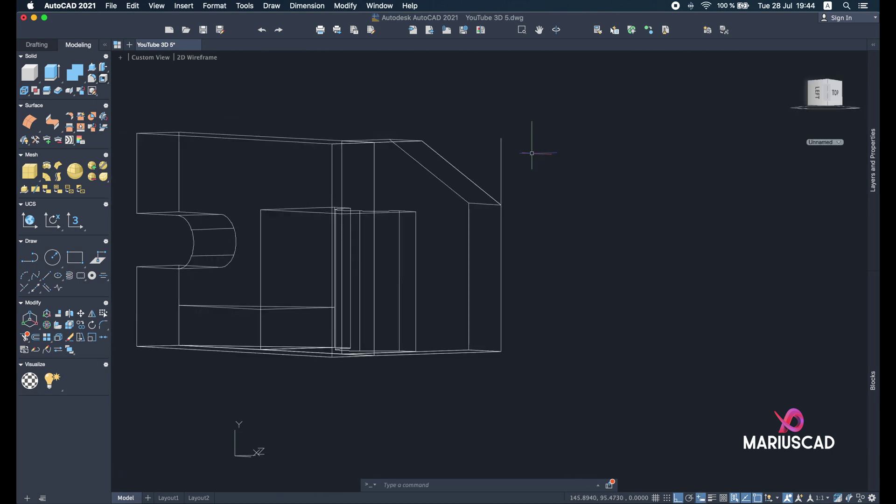
pyautogui.click(589, 204)
pyautogui.click(496, 134)
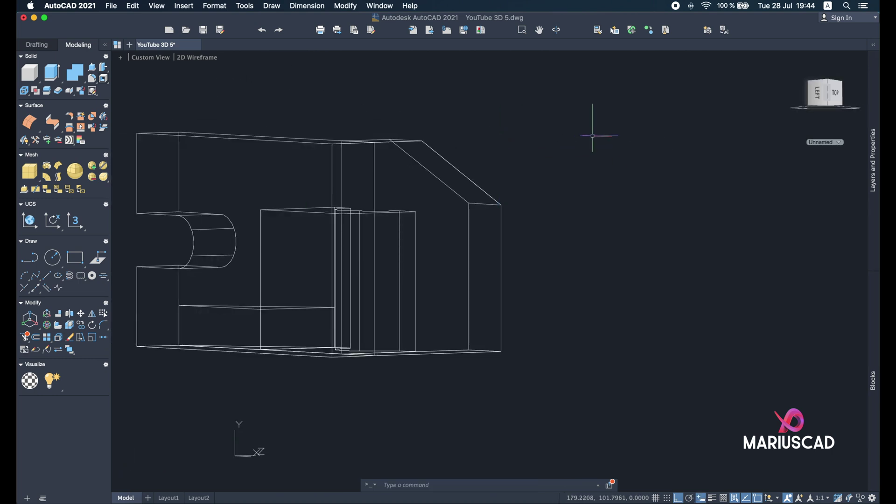
pyautogui.keyDown('shift'); pyautogui.moveTo(534, 126); pyautogui.dragTo(442, 113, button='middle'); pyautogui.keyUp('shift')
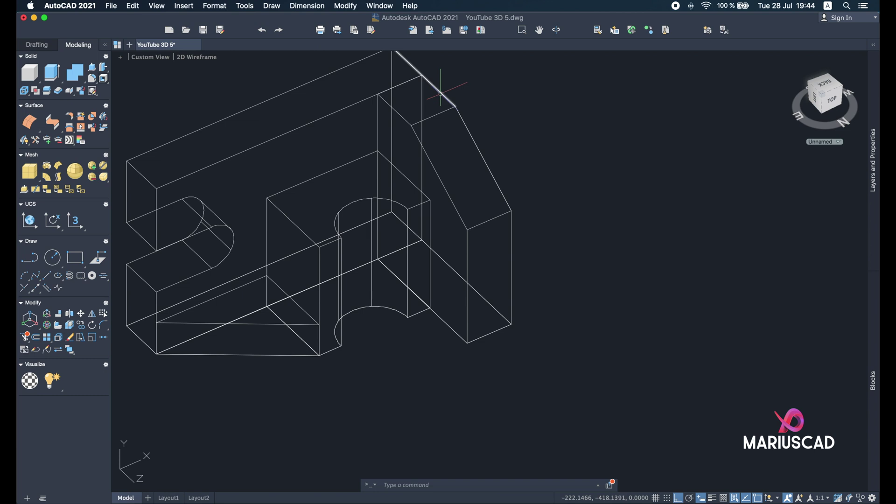
pyautogui.keyDown('shift'); pyautogui.moveTo(360, 264); pyautogui.dragTo(424, 232, button='middle'); pyautogui.keyUp('shift')
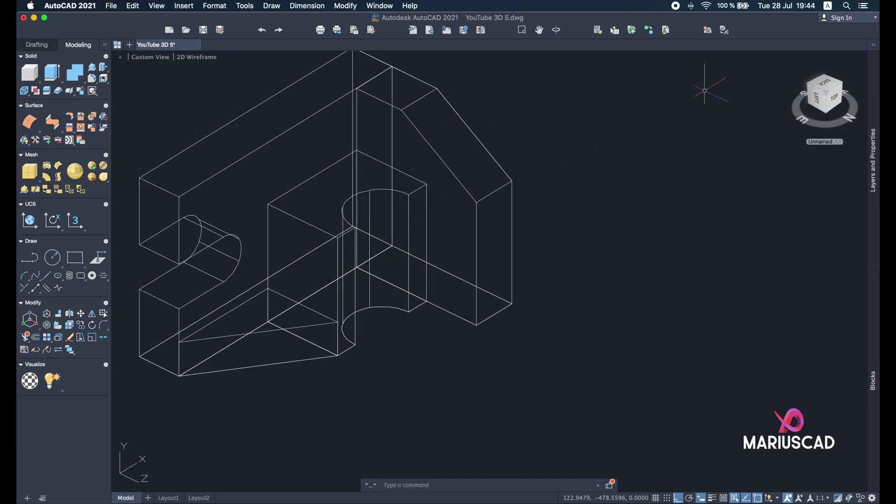
pyautogui.click(797, 64)
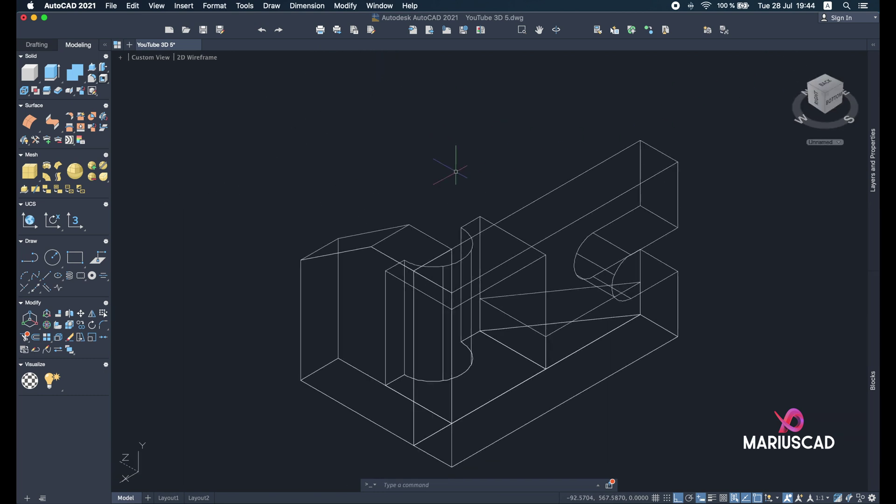
pyautogui.keyDown('shift'); pyautogui.moveTo(462, 182); pyautogui.dragTo(233, 84, button='middle'); pyautogui.keyUp('shift')
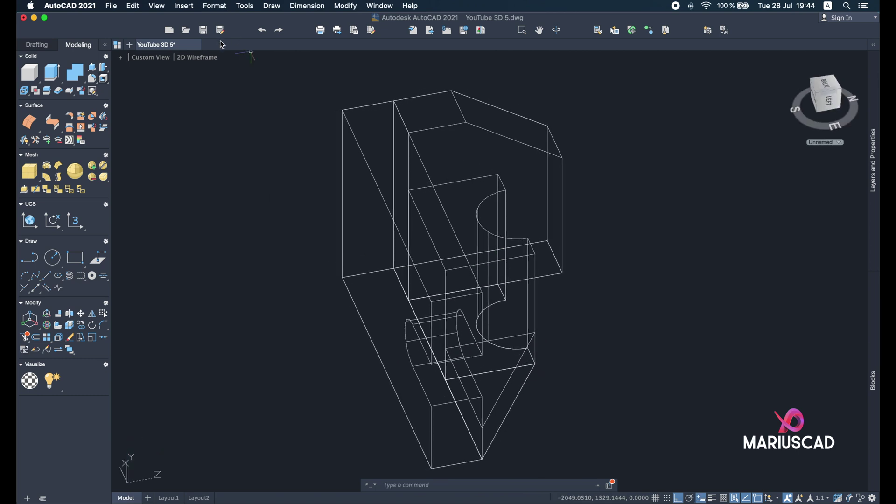
# - Try the Shaded with edges and then Hidden visual styles
pyautogui.click(198, 58)
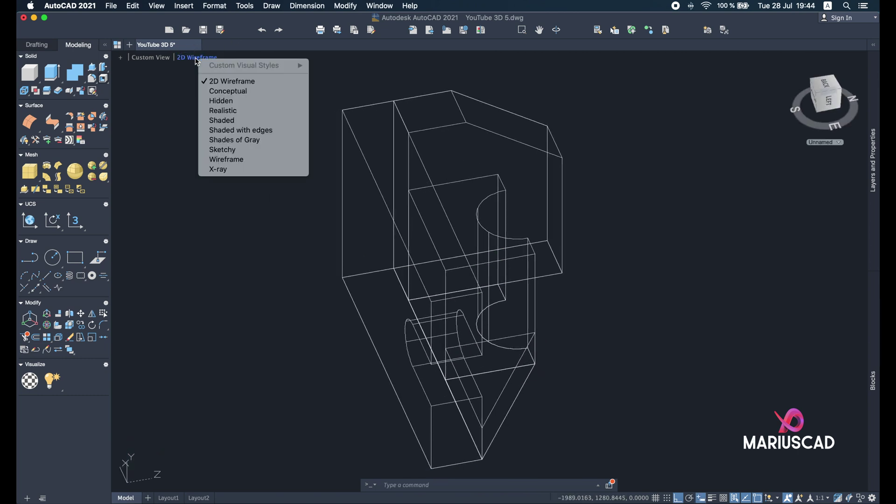
pyautogui.click(223, 133)
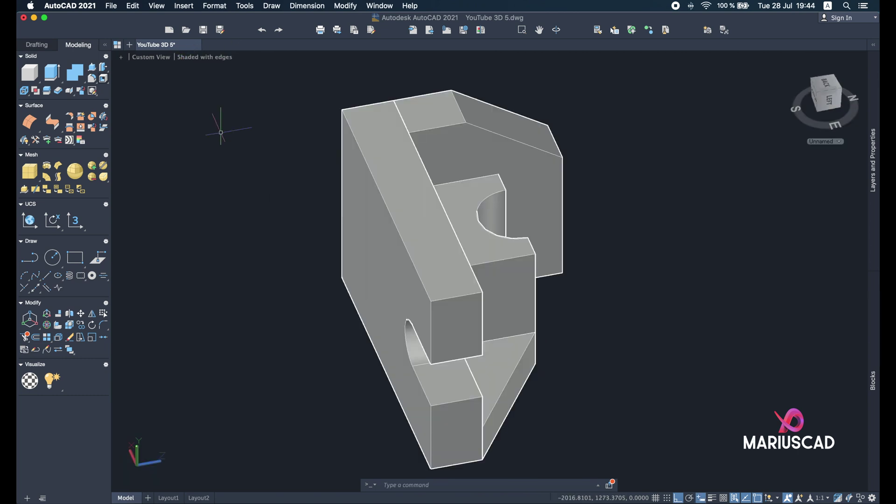
pyautogui.click(215, 60)
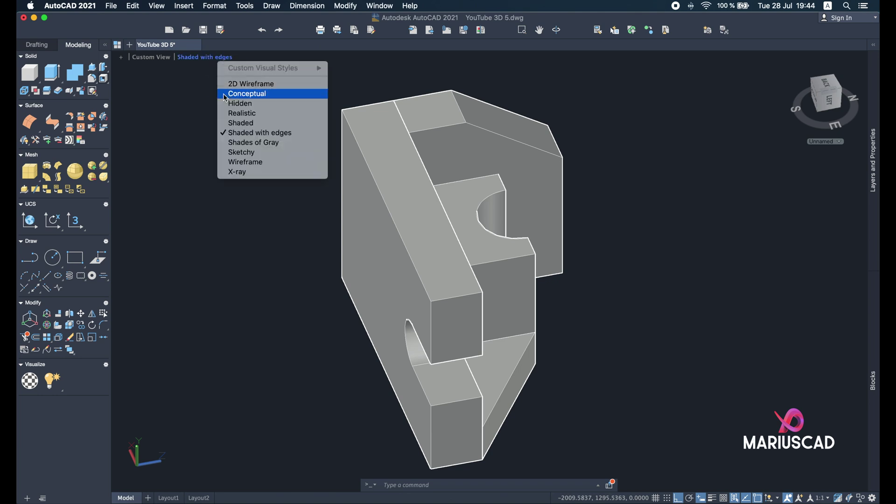
pyautogui.click(228, 103)
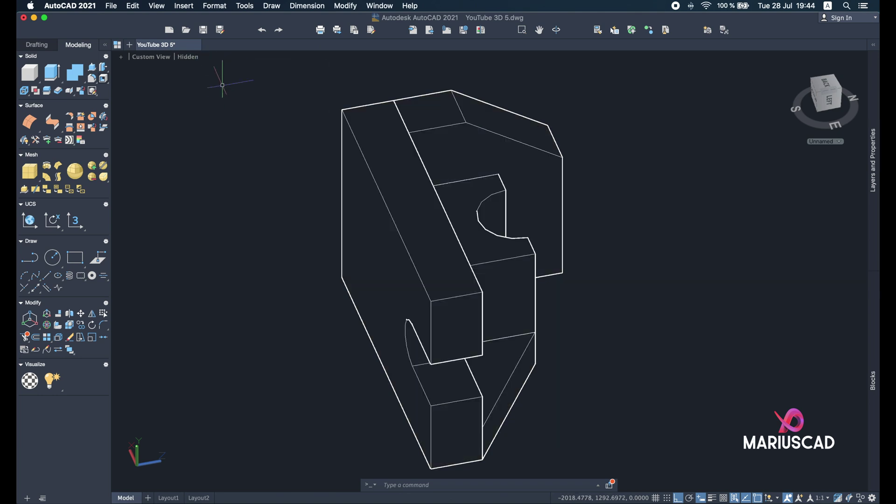
pyautogui.keyDown('shift'); pyautogui.moveTo(400, 191); pyautogui.dragTo(222, 82, button='middle'); pyautogui.keyUp('shift')
# - Try Sketchy, settle on Shaded with edges, and return to the Home view
pyautogui.click(192, 58)
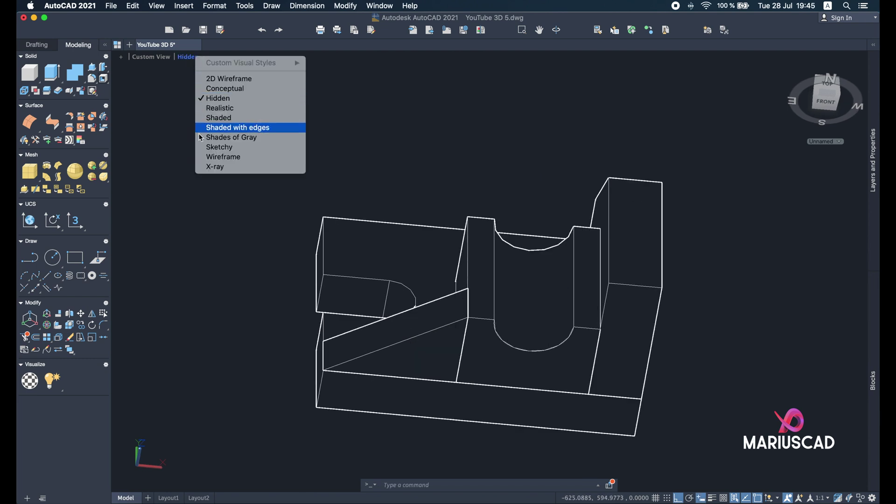
pyautogui.click(218, 148)
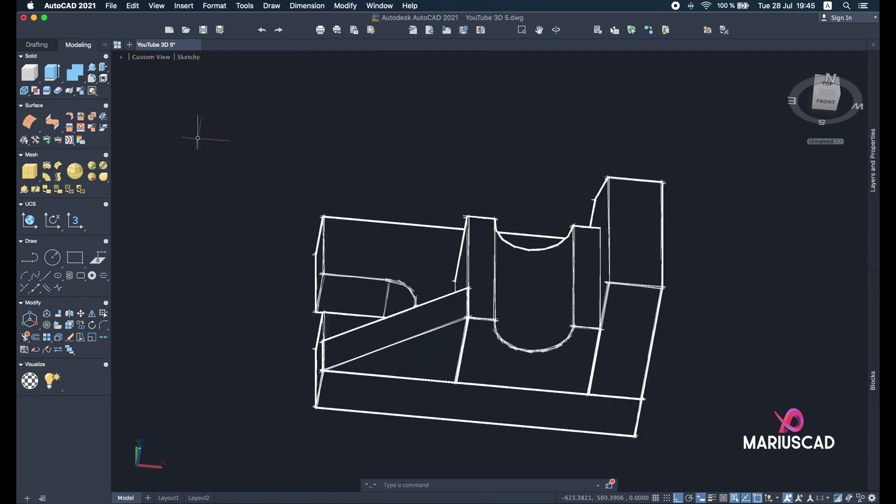
pyautogui.click(191, 58)
pyautogui.click(236, 135)
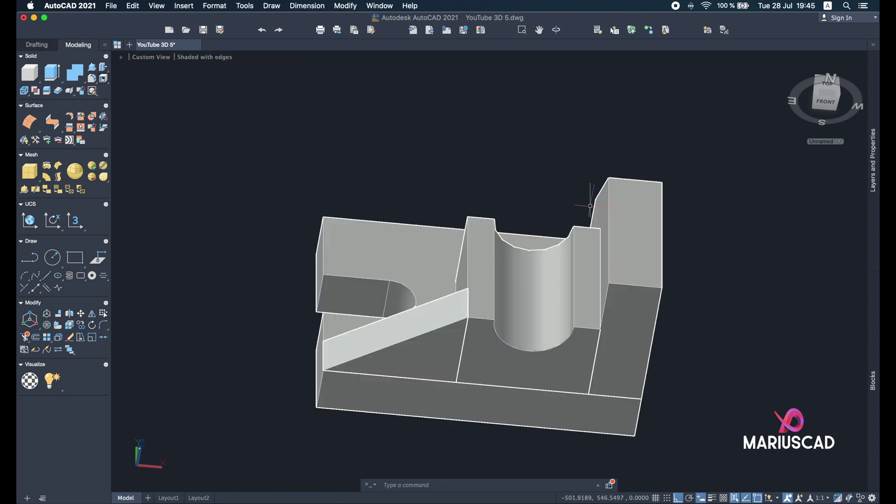
pyautogui.moveTo(594, 192)
pyautogui.keyDown('shift'); pyautogui.mouseDown(button='middle')
pyautogui.moveTo(542, 260)
pyautogui.moveTo(400, 344)
pyautogui.moveTo(418, 260)
pyautogui.moveTo(252, 231)
pyautogui.moveTo(296, 200)
pyautogui.moveTo(660, 252)
pyautogui.moveTo(630, 129)
pyautogui.moveTo(484, 366)
pyautogui.moveTo(516, 209)
pyautogui.mouseUp(button='middle'); pyautogui.keyUp('shift')
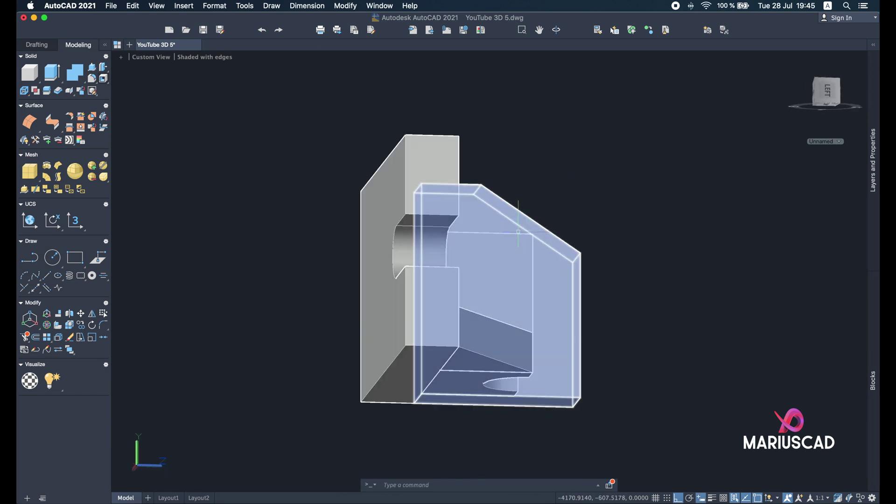
pyautogui.click(794, 59)
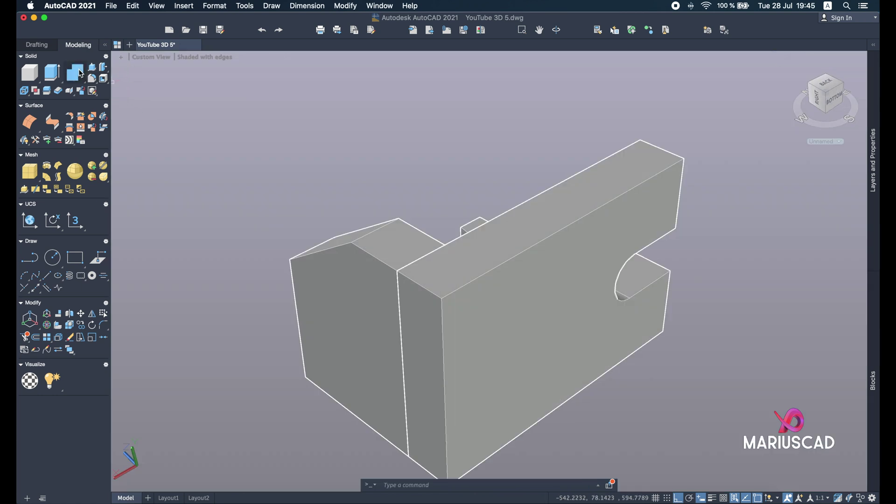
# - Union all the bracket solids selected with a crossing window
pyautogui.click(81, 73)
pyautogui.scroll(3, 542, 264)
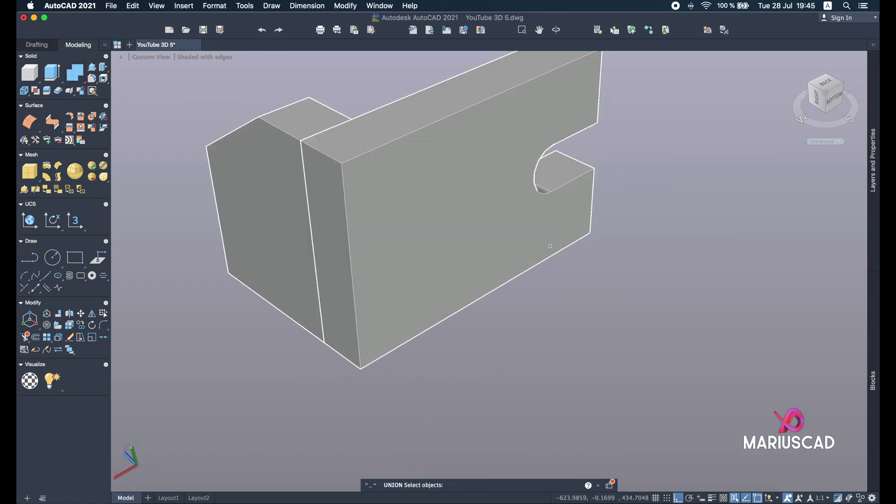
pyautogui.click(702, 369)
pyautogui.scroll(-5, 542, 264)
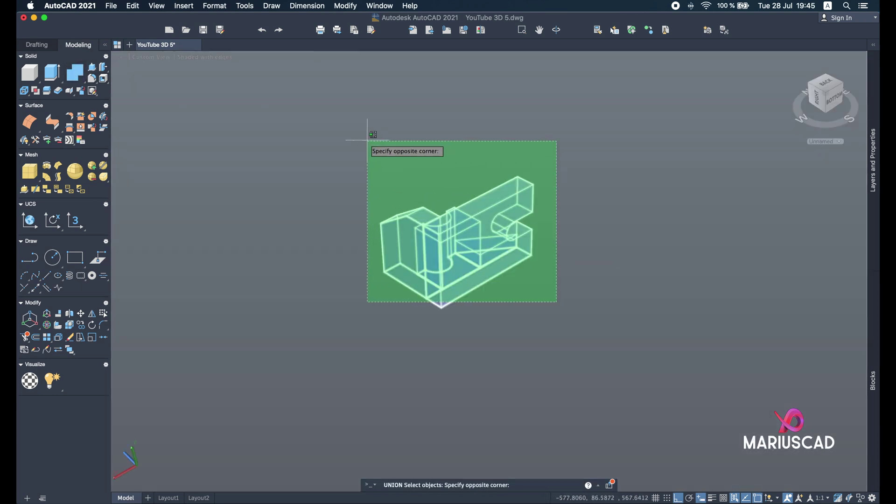
pyautogui.click(369, 139)
# - Move the unioned bracket solid to the right of the outline with M
pyautogui.keyDown('shift'); pyautogui.moveTo(402, 112); pyautogui.dragTo(407, 244, button='middle'); pyautogui.keyUp('shift')
pyautogui.click(411, 246)
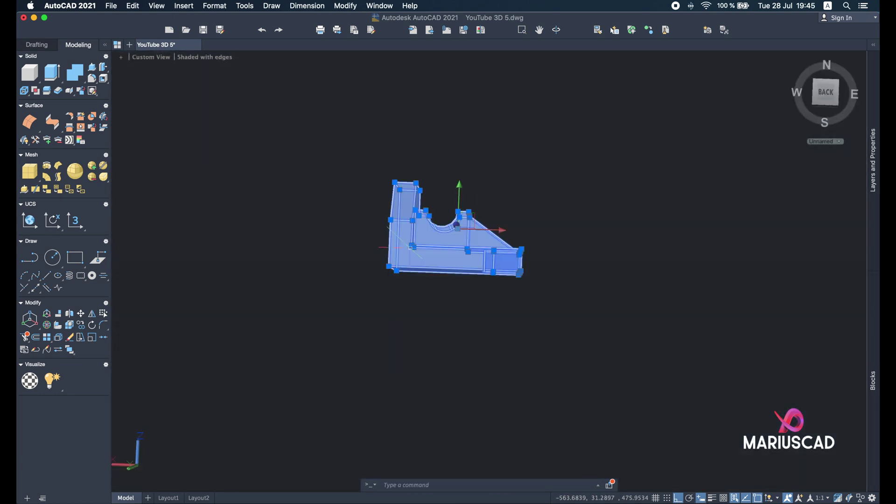
pyautogui.write('m')
pyautogui.press('Return')
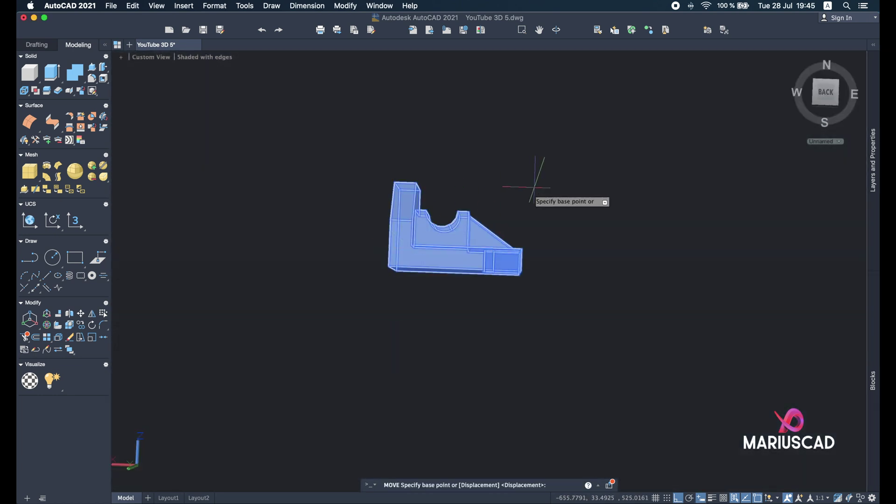
pyautogui.click(485, 228)
pyautogui.click(670, 231)
# - Delete the leftover wireframe outline lines
pyautogui.click(546, 300)
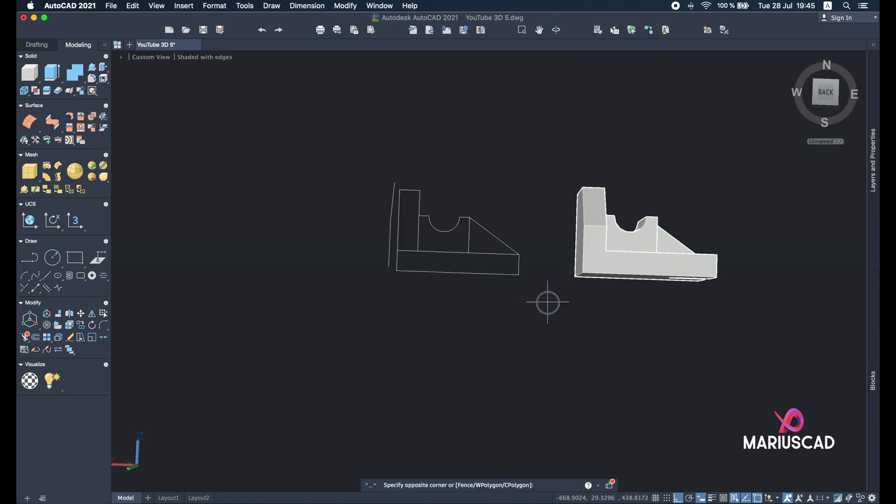
pyautogui.click(336, 168)
pyautogui.press('Delete')
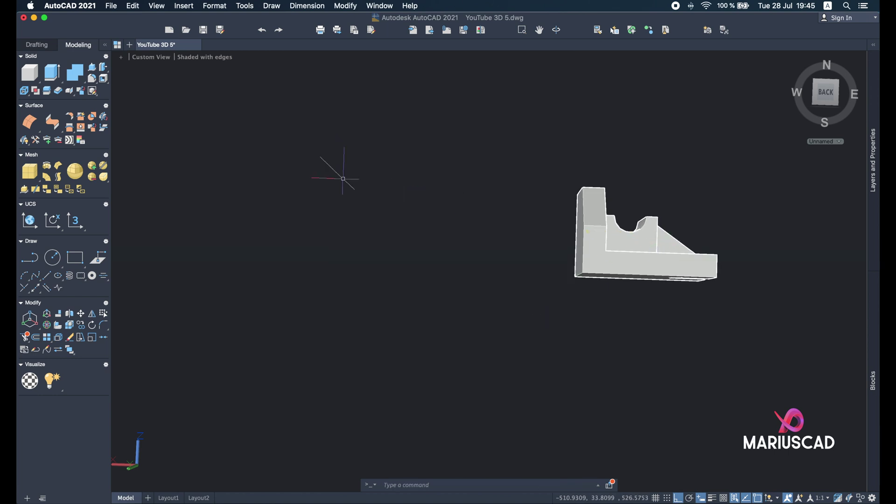
pyautogui.moveTo(343, 179)
pyautogui.keyDown('shift'); pyautogui.mouseDown(button='middle')
pyautogui.moveTo(352, 312)
pyautogui.moveTo(386, 281)
pyautogui.moveTo(421, 338)
pyautogui.moveTo(401, 326)
pyautogui.moveTo(338, 332)
pyautogui.moveTo(454, 322)
pyautogui.mouseUp(button='middle'); pyautogui.keyUp('shift')
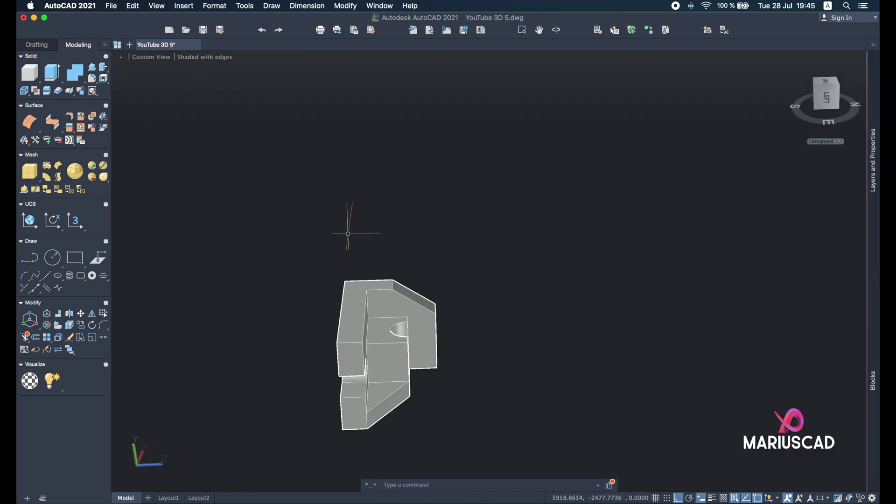
# - Use View > Orbit > Free Orbit to rotate the unioned bracket to a new angle
pyautogui.click(157, 6)
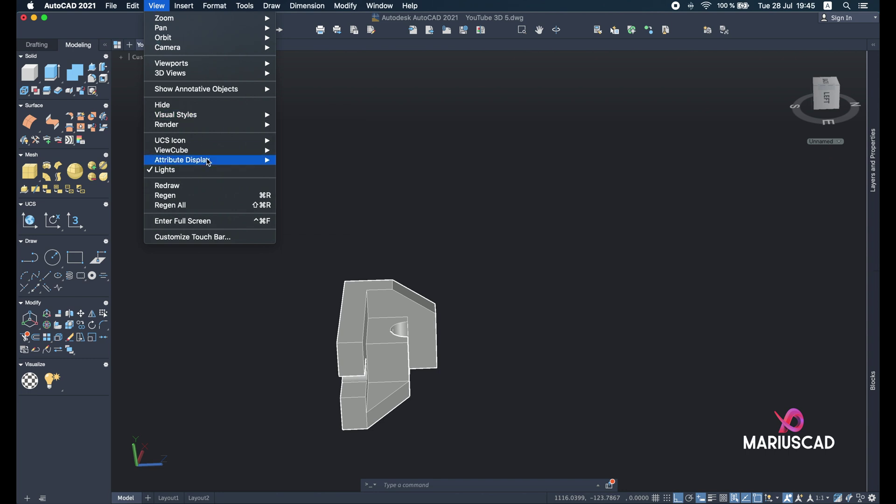
pyautogui.moveTo(257, 38)
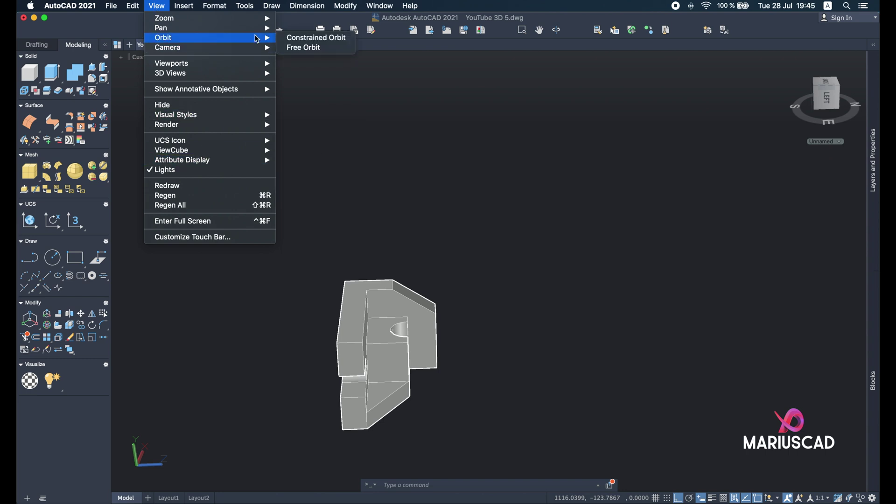
pyautogui.click(303, 48)
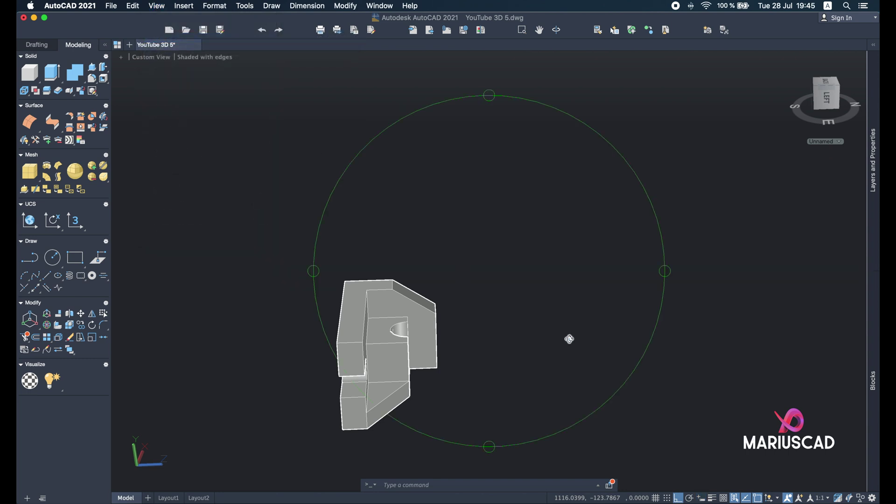
pyautogui.moveTo(568, 338)
pyautogui.mouseDown()
pyautogui.moveTo(576, 284)
pyautogui.moveTo(630, 151)
pyautogui.mouseUp()
pyautogui.moveTo(324, 218)
pyautogui.mouseDown()
pyautogui.moveTo(334, 300)
pyautogui.moveTo(386, 408)
pyautogui.moveTo(410, 257)
pyautogui.moveTo(558, 326)
pyautogui.moveTo(586, 313)
pyautogui.moveTo(540, 364)
pyautogui.moveTo(518, 351)
pyautogui.mouseUp()
pyautogui.moveTo(280, 380); pyautogui.dragTo(244, 324)
pyautogui.press('Escape')
# - Pan the shaded bracket to the middle of the viewport and orbit it slightly
pyautogui.moveTo(524, 326); pyautogui.dragTo(652, 263, button='middle')
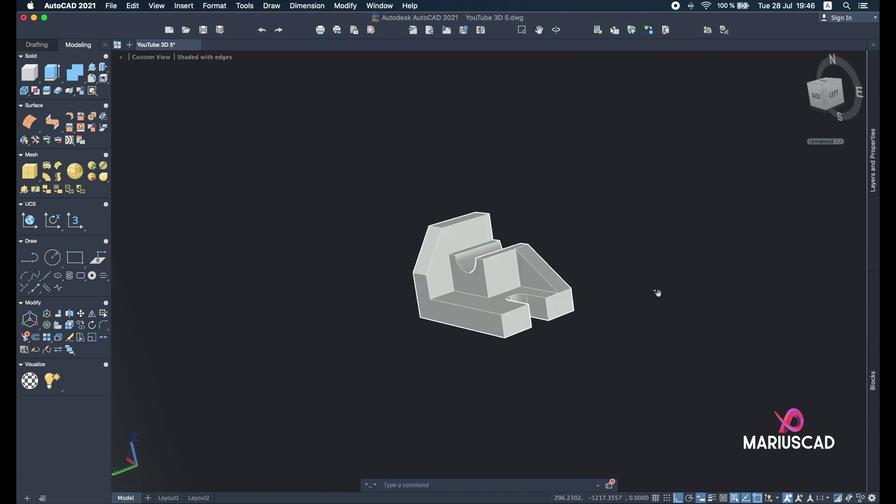
pyautogui.moveTo(657, 293); pyautogui.dragTo(623, 290, button='middle')
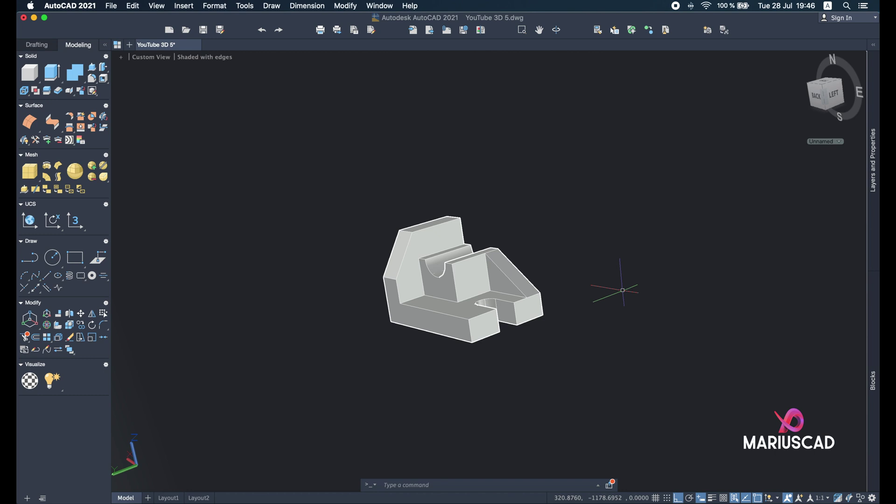
pyautogui.moveTo(622, 290); pyautogui.dragTo(623, 289, button='middle')
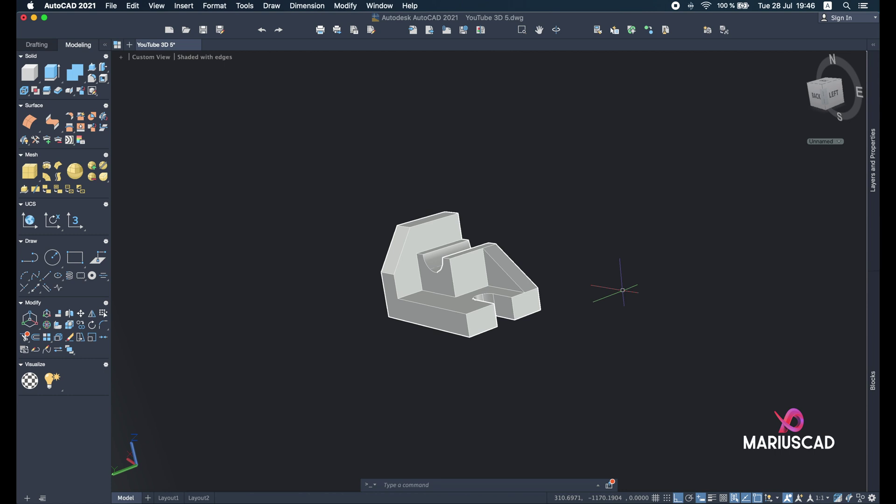
pyautogui.keyDown('shift'); pyautogui.moveTo(623, 290); pyautogui.dragTo(622, 290, button='middle'); pyautogui.keyUp('shift')
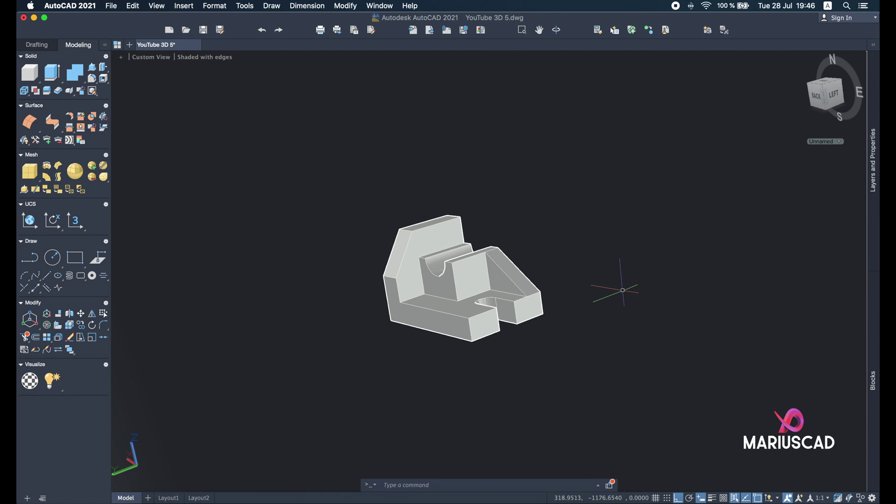